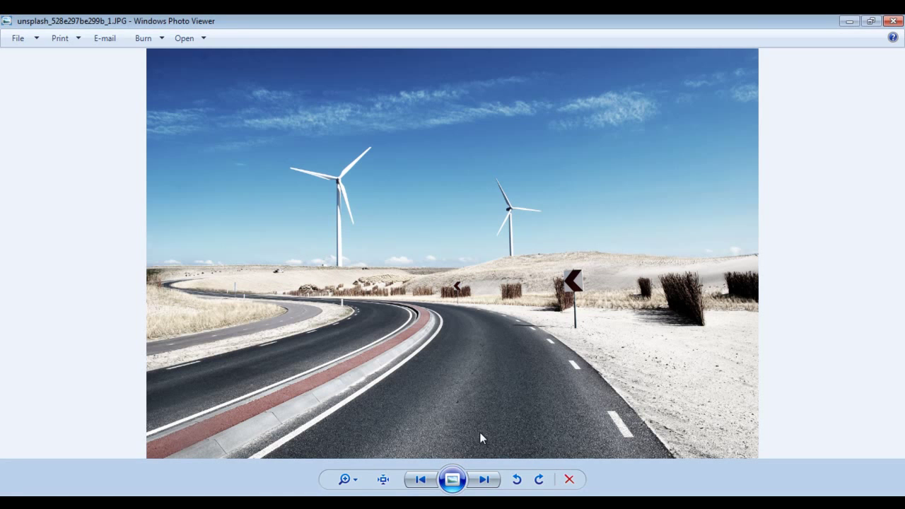
Step: Zoom into the photo in Photo Viewer, pan to the turbine tops, then zoom back out to show both turbines and the road
click(344, 479)
scroll(347, 478, up, 5)
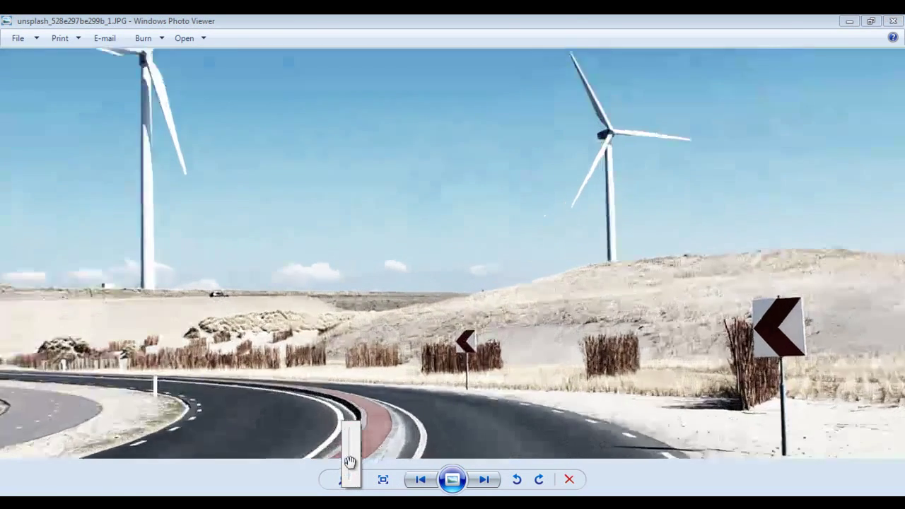
key(Up)
key(Left)
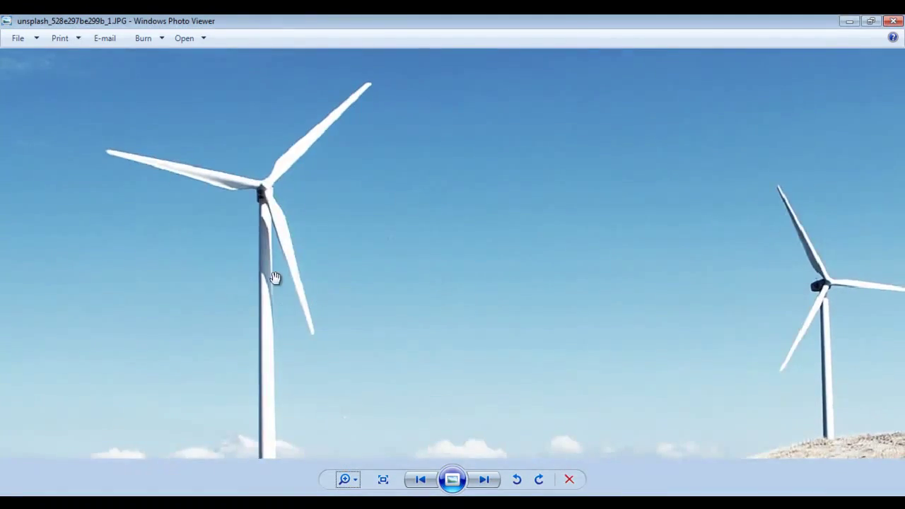
scroll(269, 287, down, 3)
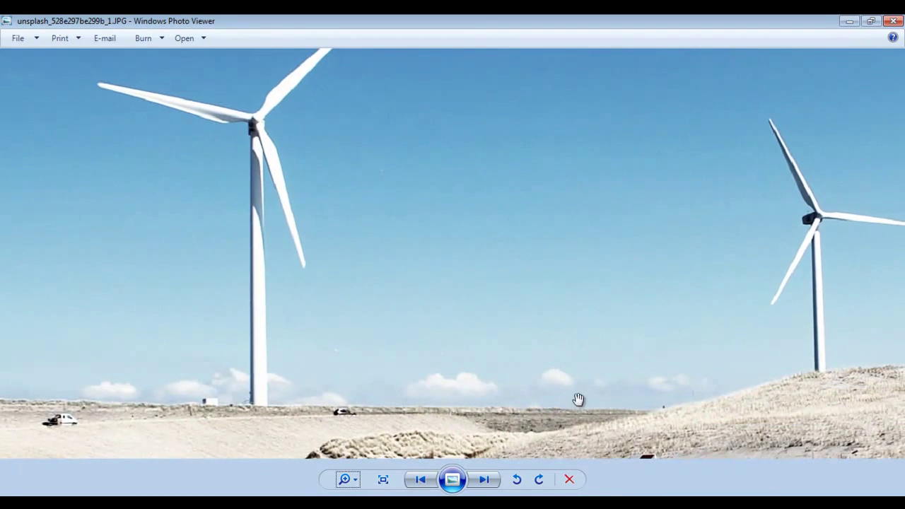
scroll(559, 322, up, 3)
click(352, 480)
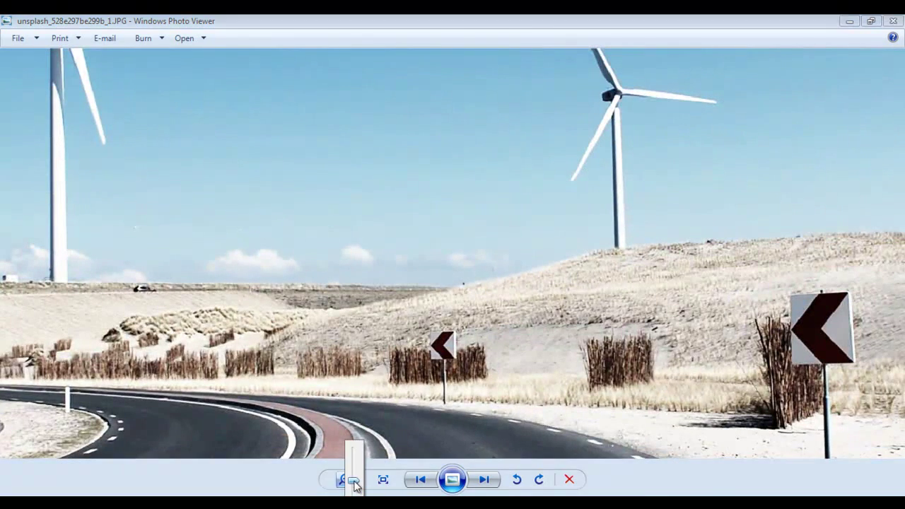
drag(353, 481, 353, 493)
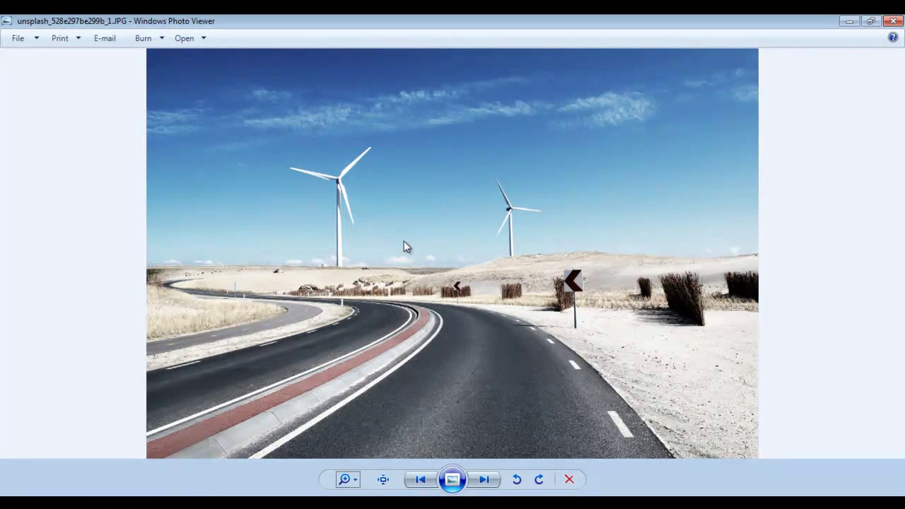
Step: Open the photo in Adobe Photoshop CS6 via Open With
right_click(440, 218)
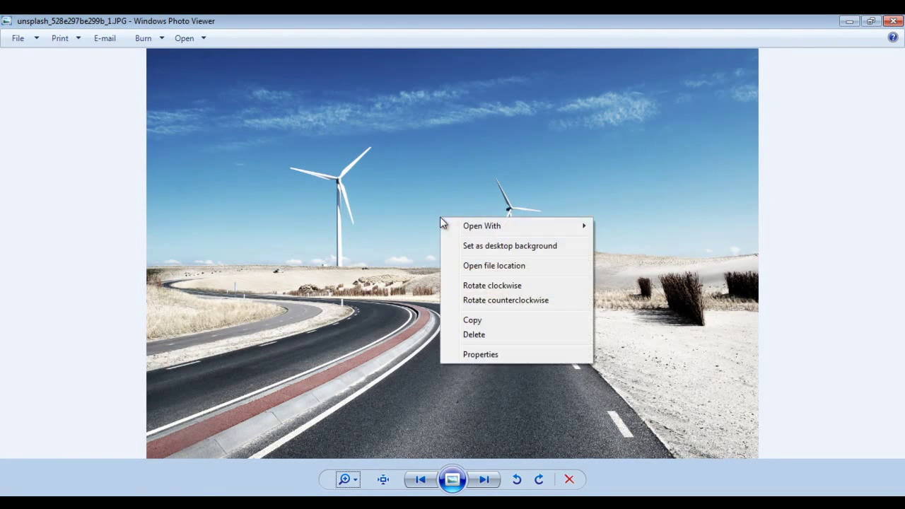
mouse_move(502, 224)
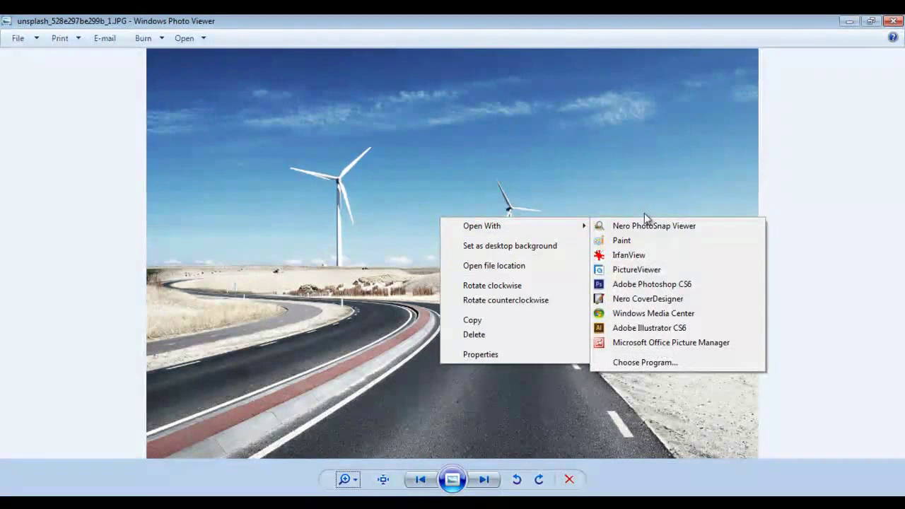
click(641, 284)
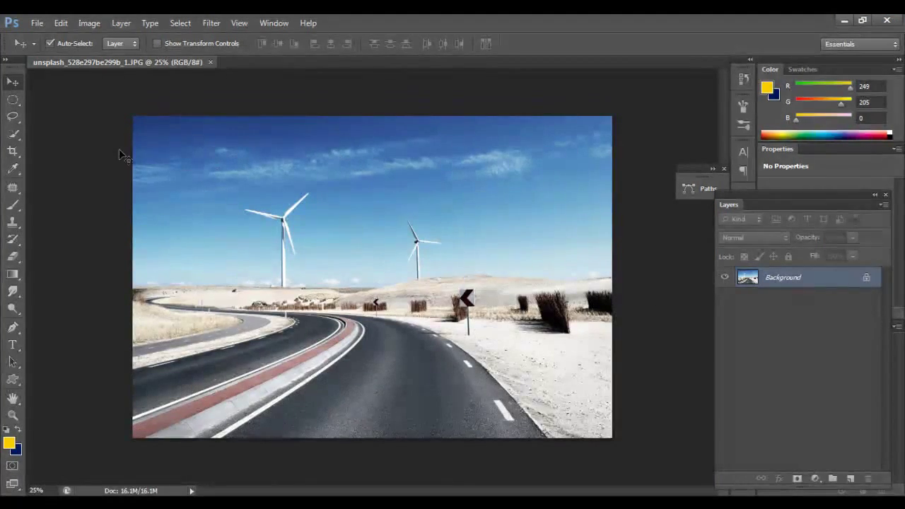
Step: Try the Content-Aware Move and Spot Healing tools, then return to the Move tool
key(j)
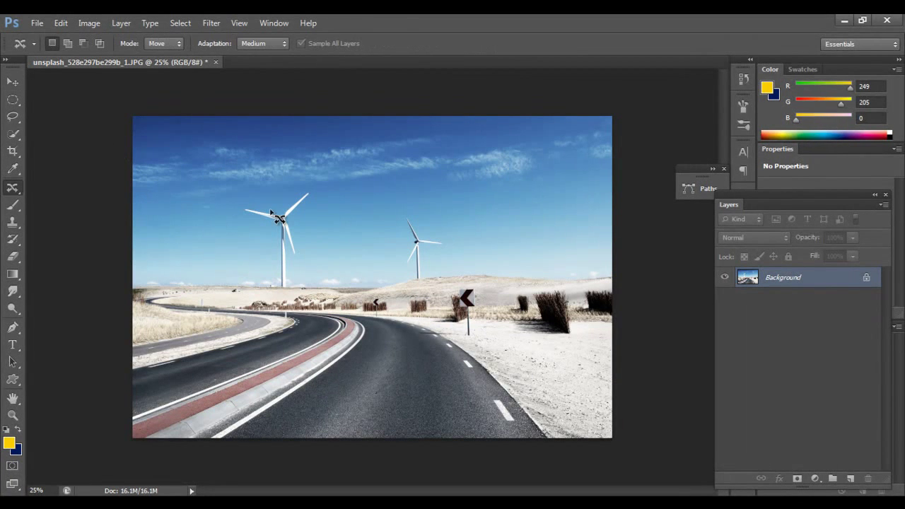
click(10, 190)
click(13, 193)
click(46, 188)
click(13, 82)
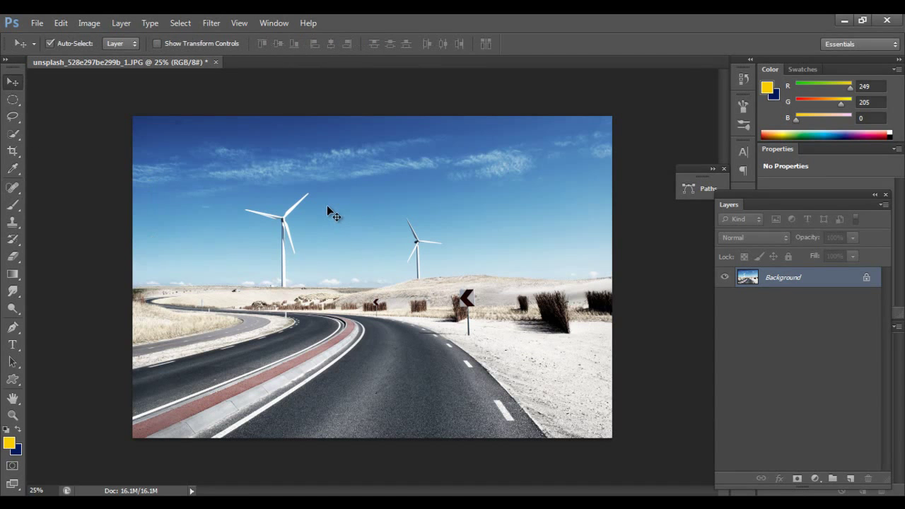
Step: Zoom in to 33.3% and draw a loose Lasso selection around the left turbine
key(ctrl+plus)
mouse_move(268, 262)
mouse_down()
mouse_move(294, 248)
mouse_move(313, 259)
mouse_up()
click(13, 116)
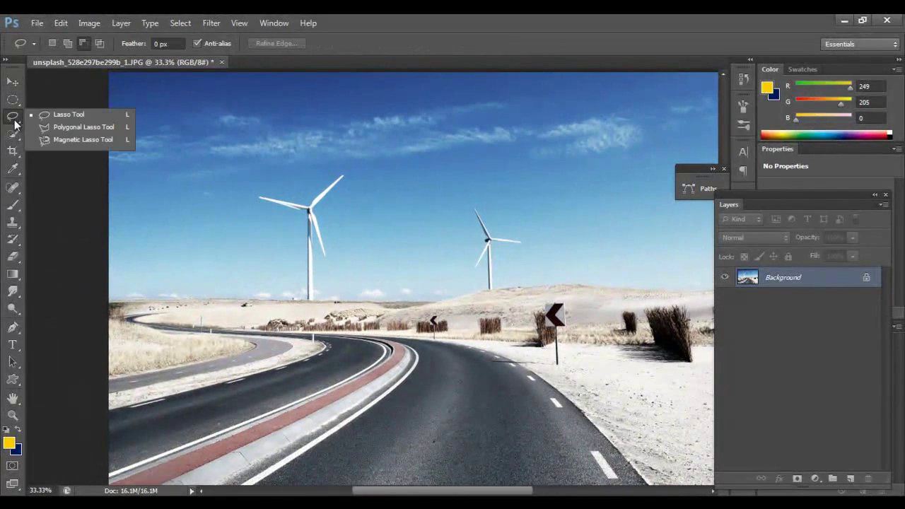
click(78, 115)
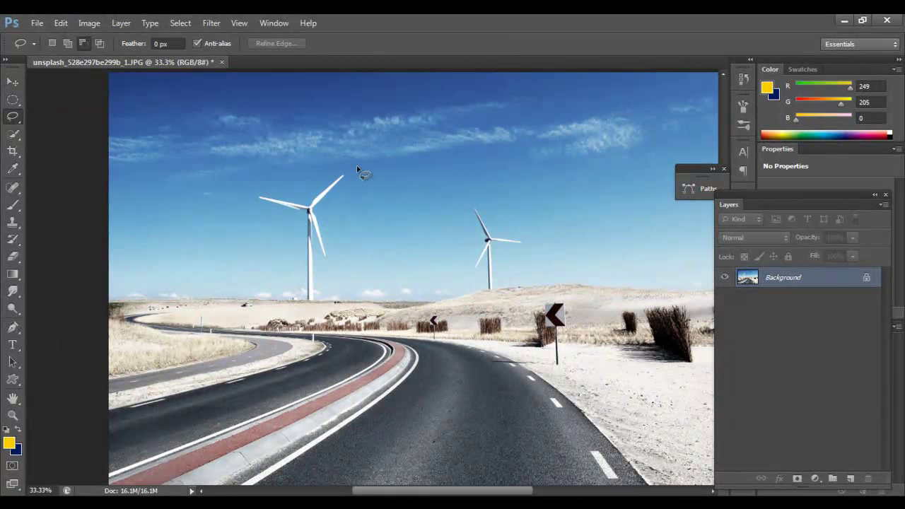
mouse_move(344, 167)
mouse_down()
mouse_move(336, 288)
mouse_move(325, 305)
mouse_move(302, 308)
mouse_move(282, 287)
mouse_move(246, 207)
mouse_move(273, 169)
mouse_move(304, 158)
mouse_move(346, 167)
mouse_up()
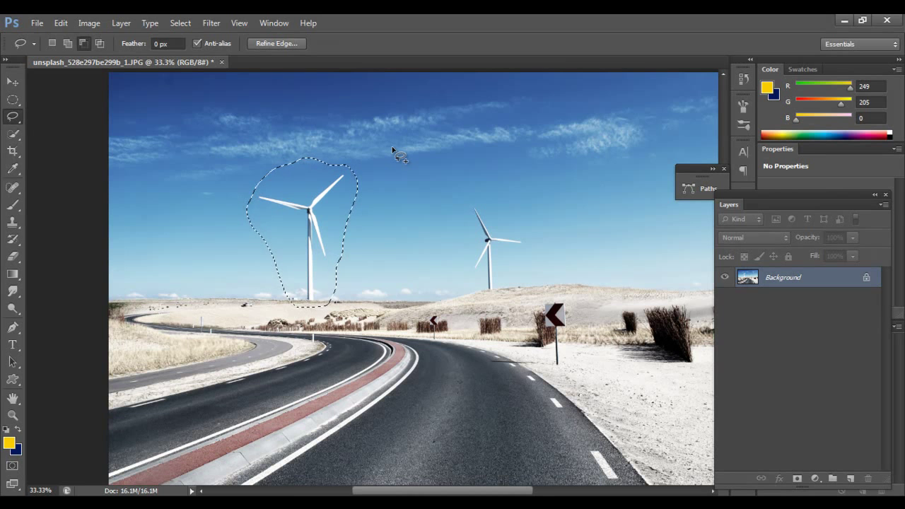
Step: Fill the left-turbine selection with Content-Aware, Normal mode, 100% opacity
key(shift+F5)
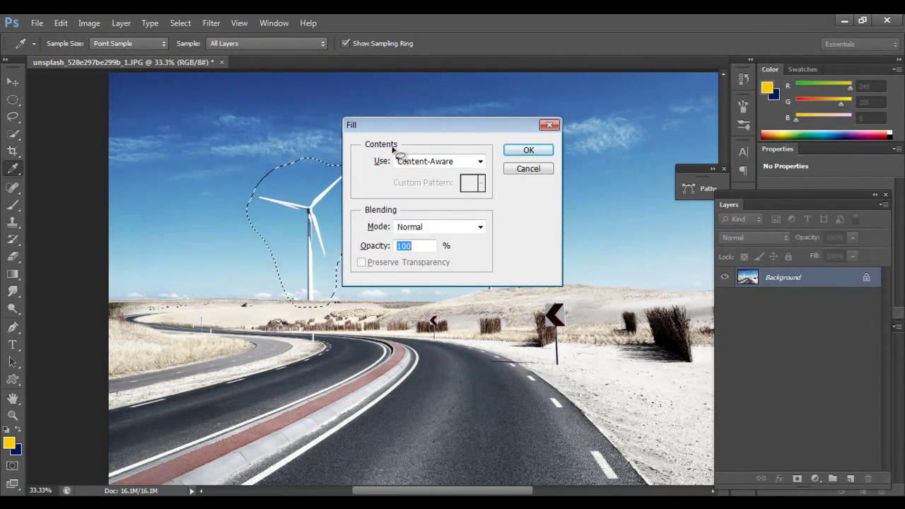
click(461, 162)
click(455, 175)
click(452, 161)
click(448, 185)
click(449, 163)
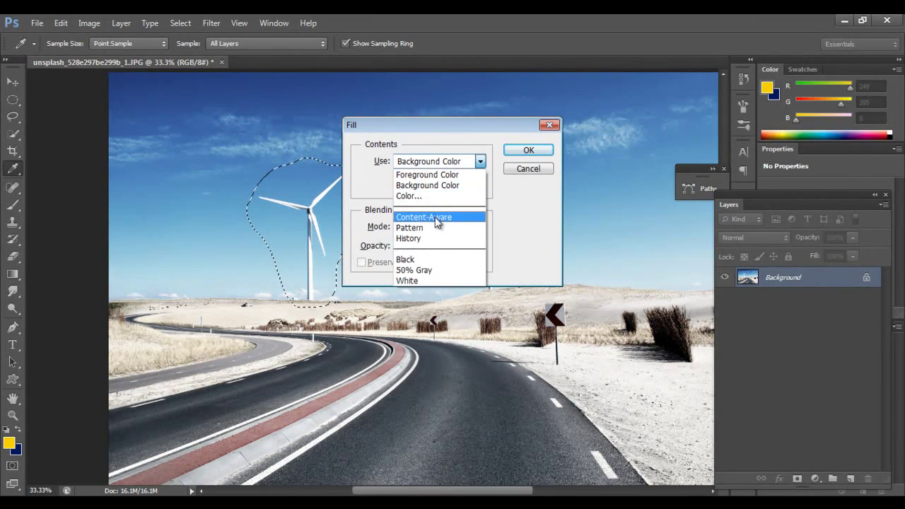
click(434, 216)
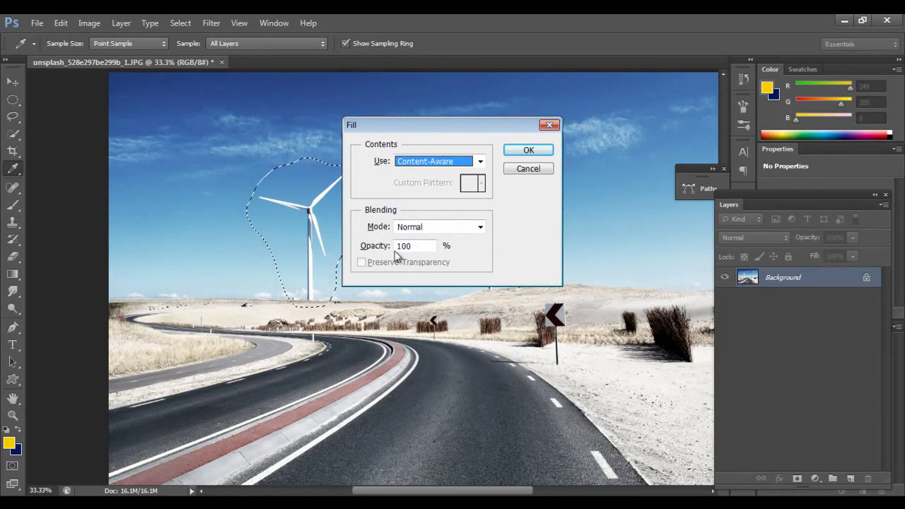
click(530, 149)
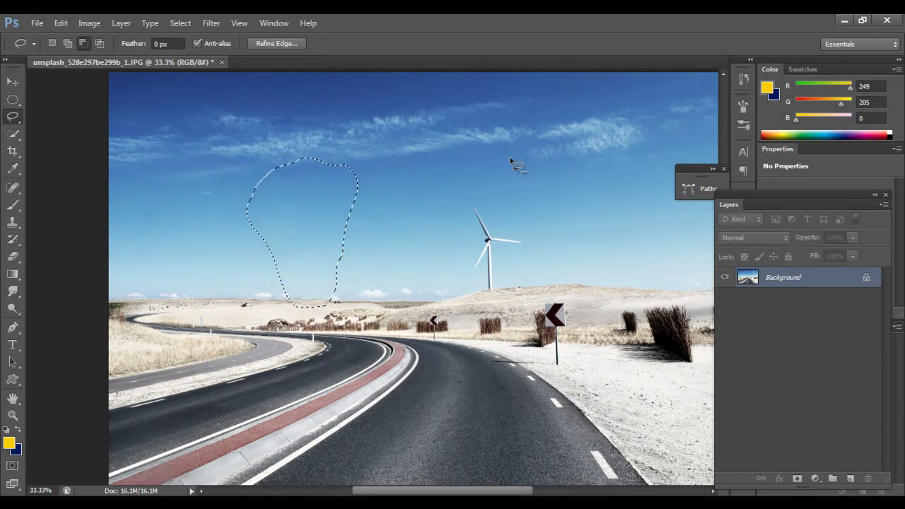
Step: Zoom in, deselect, and pan the view to centre on the remaining right turbine
key(ctrl+plus)
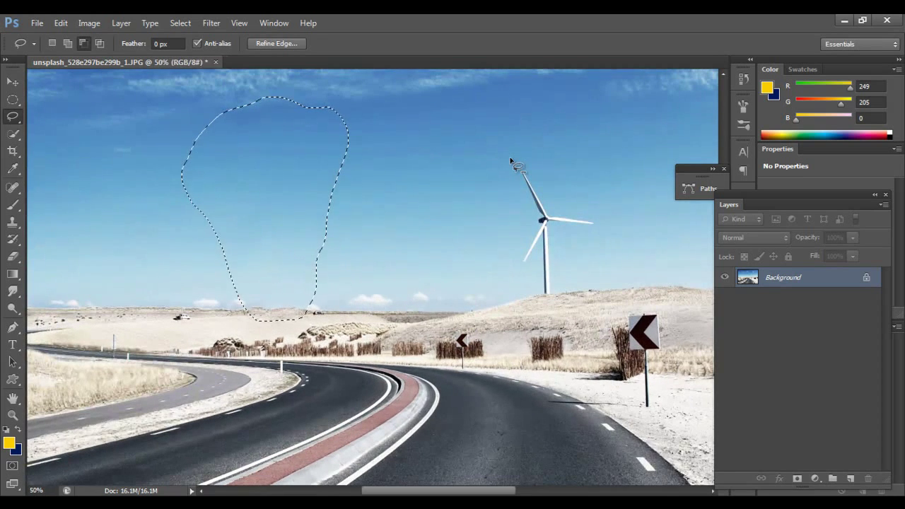
key(ctrl+d)
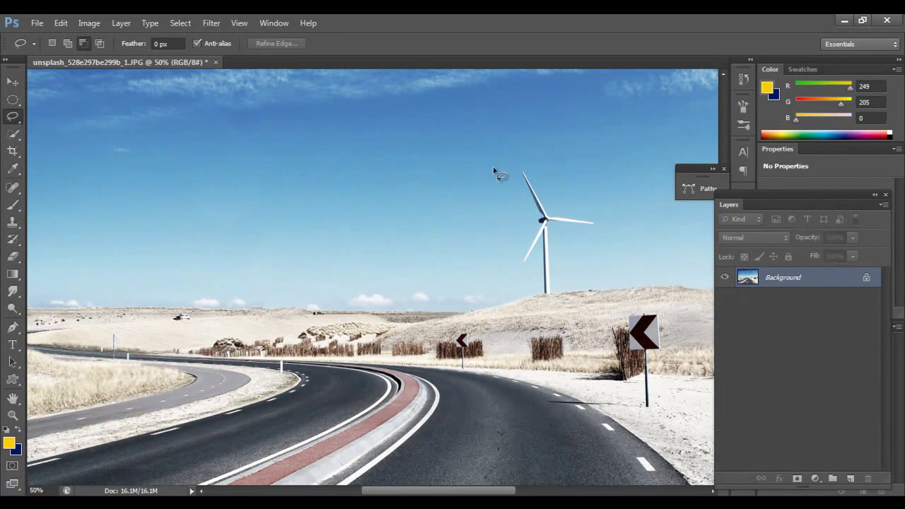
mouse_move(195, 228)
mouse_down()
mouse_move(220, 246)
mouse_move(341, 206)
mouse_move(343, 233)
mouse_move(428, 219)
mouse_move(390, 306)
mouse_move(410, 290)
mouse_up()
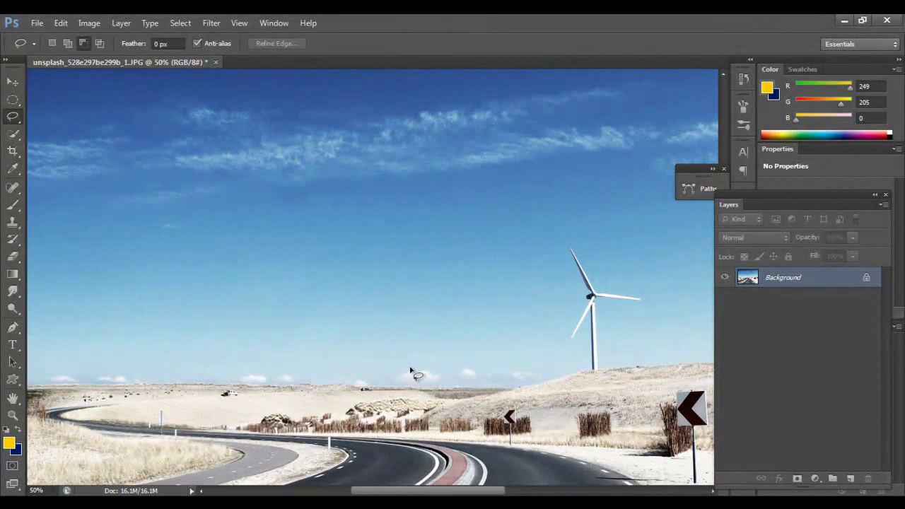
drag(410, 370, 380, 332)
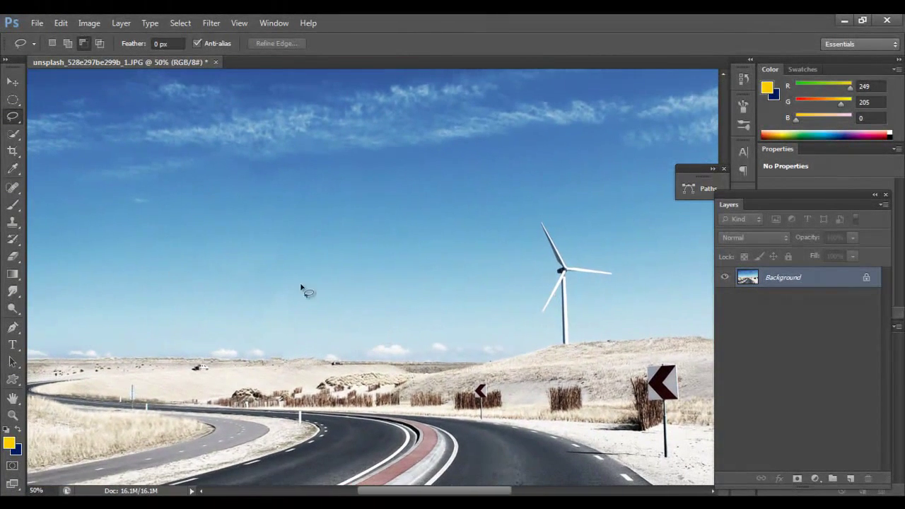
drag(481, 285, 388, 273)
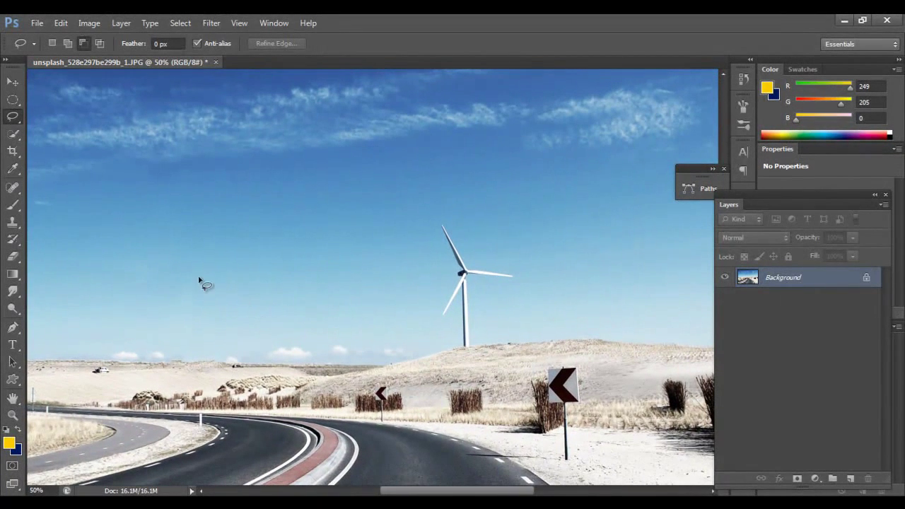
drag(428, 330, 408, 323)
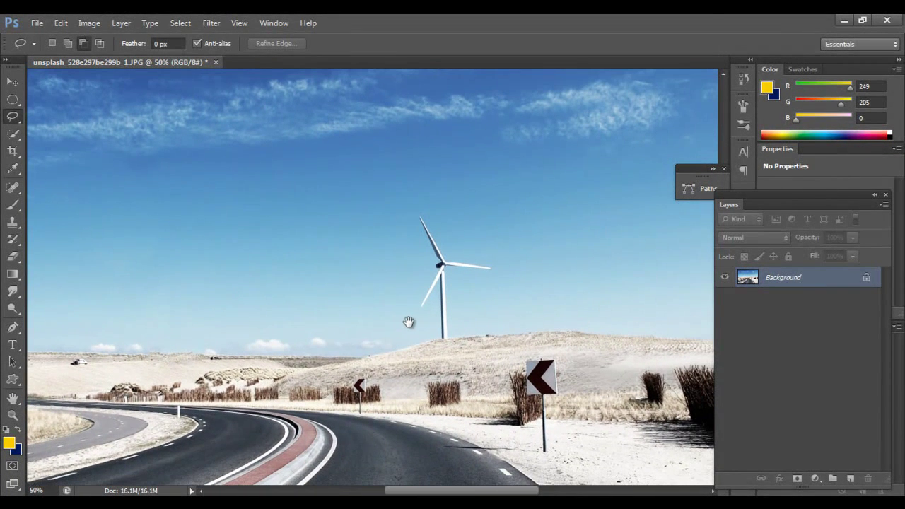
Step: Draw a loose plain Lasso selection around the turbine on the hill
right_click(12, 117)
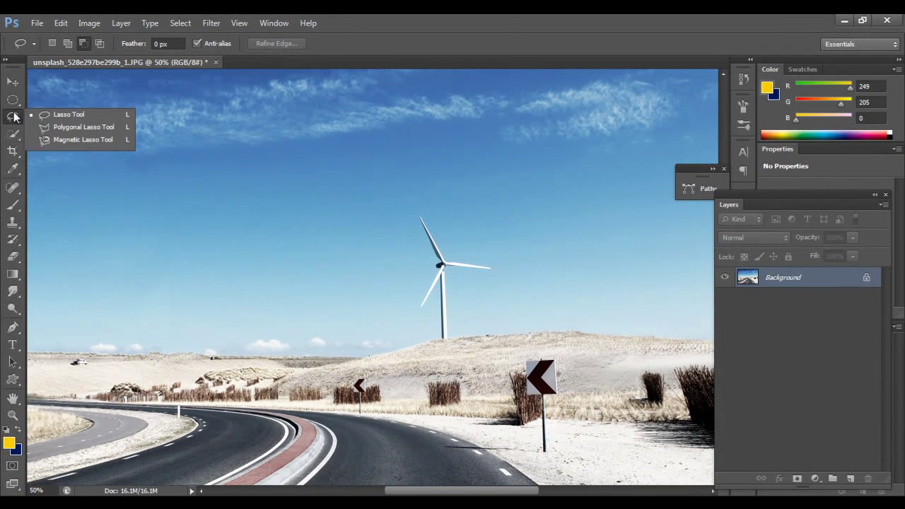
click(63, 115)
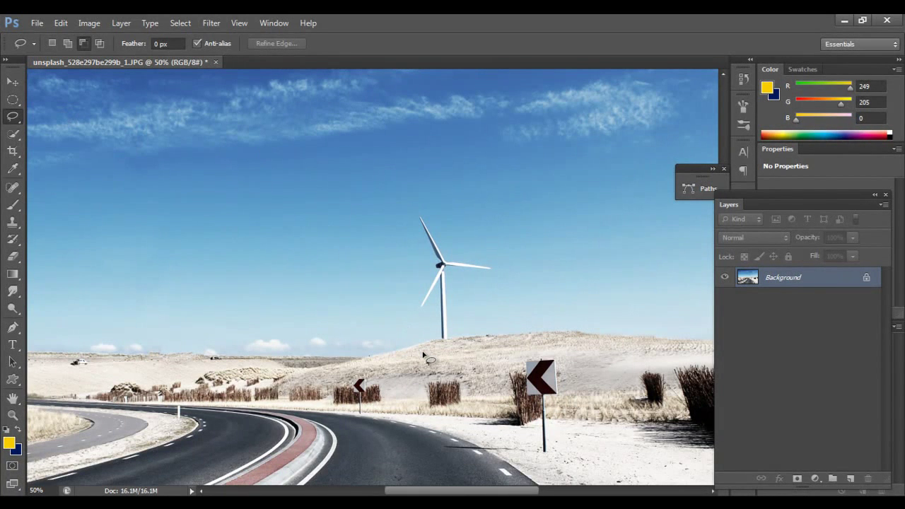
mouse_move(422, 353)
mouse_down()
mouse_move(398, 280)
mouse_move(398, 205)
mouse_move(429, 190)
mouse_move(463, 192)
mouse_move(502, 254)
mouse_move(506, 307)
mouse_move(490, 348)
mouse_move(423, 356)
mouse_up()
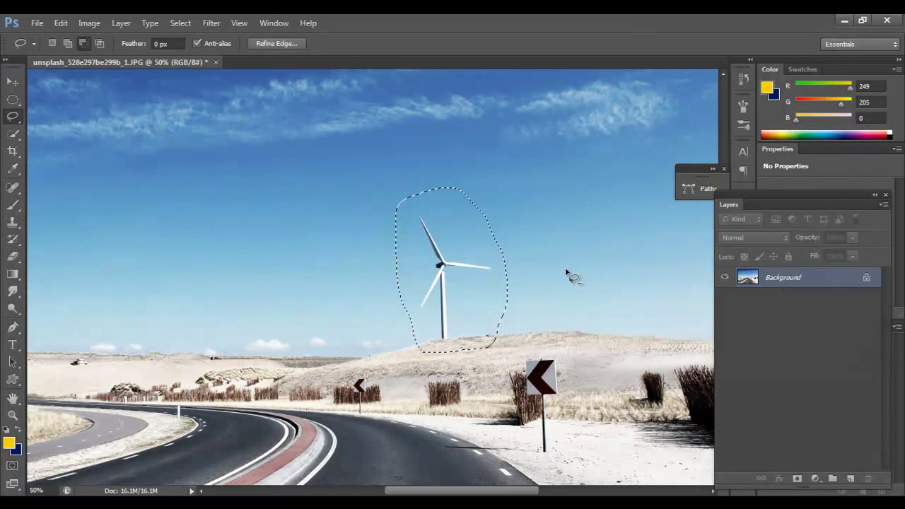
Step: Content-Aware fill the right-turbine selection, then zoom in on the hill and deselect
key(shift+BackSpace)
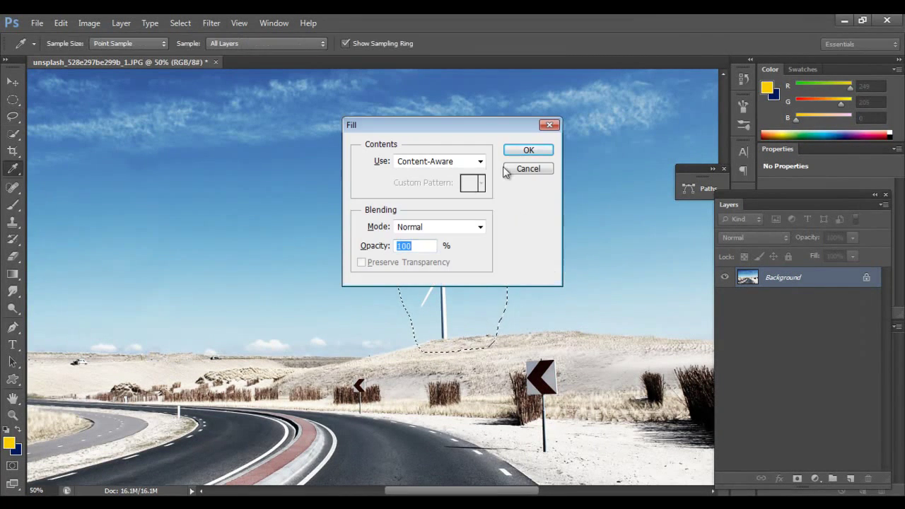
click(529, 151)
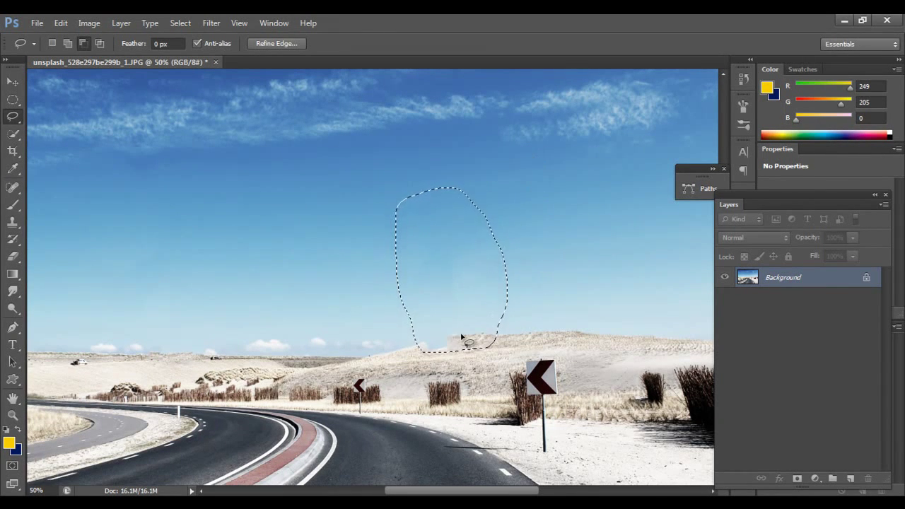
scroll(464, 343, up, 2)
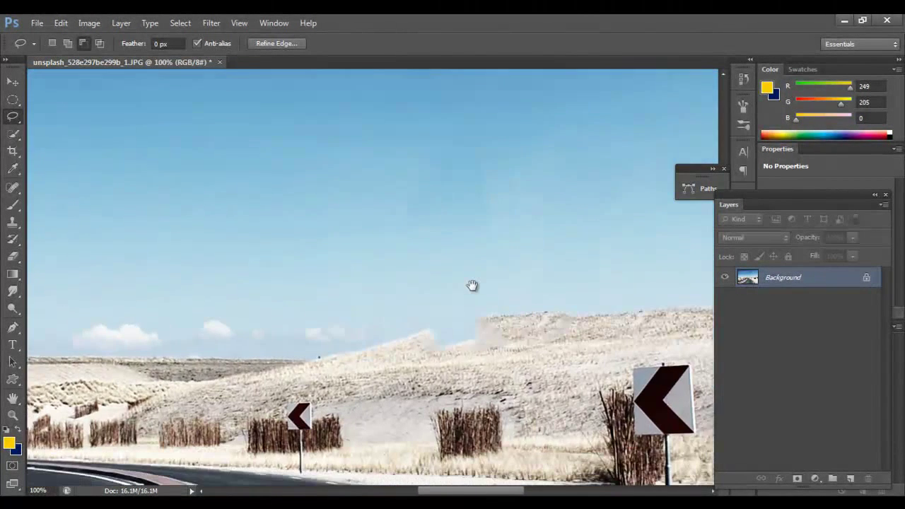
drag(472, 286, 469, 279)
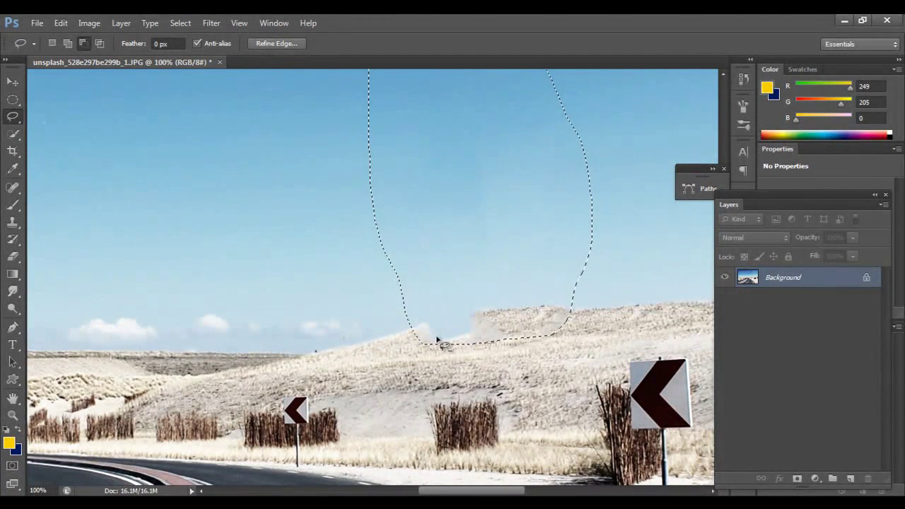
click(599, 319)
drag(571, 329, 517, 307)
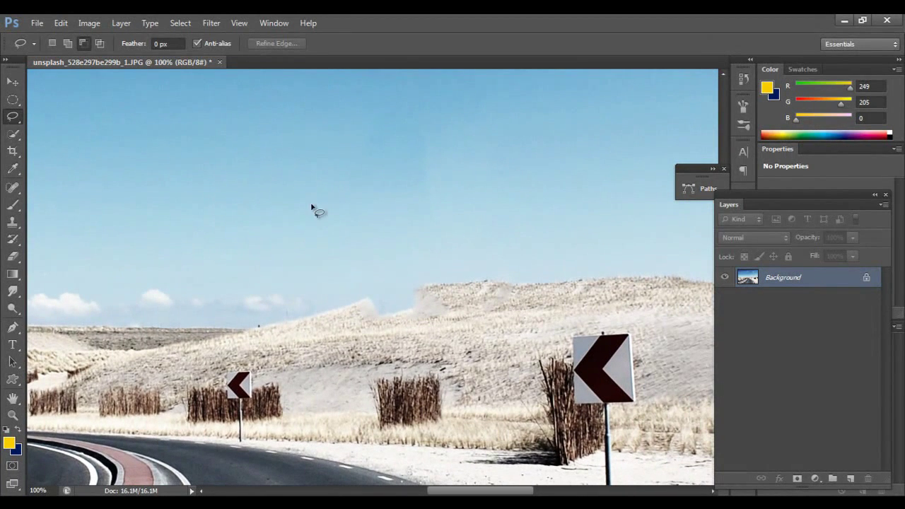
Step: Select the Patch Tool and set Patch to Content-Aware
click(17, 121)
click(14, 188)
click(17, 192)
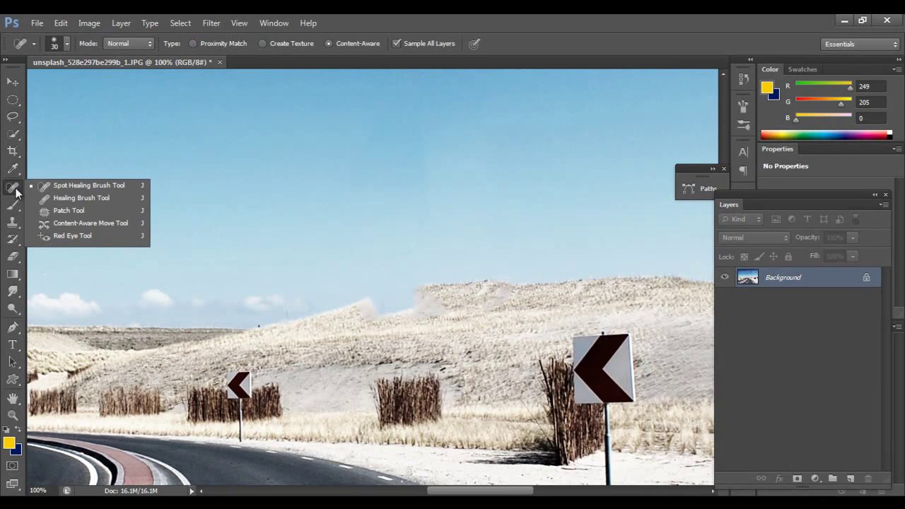
click(69, 211)
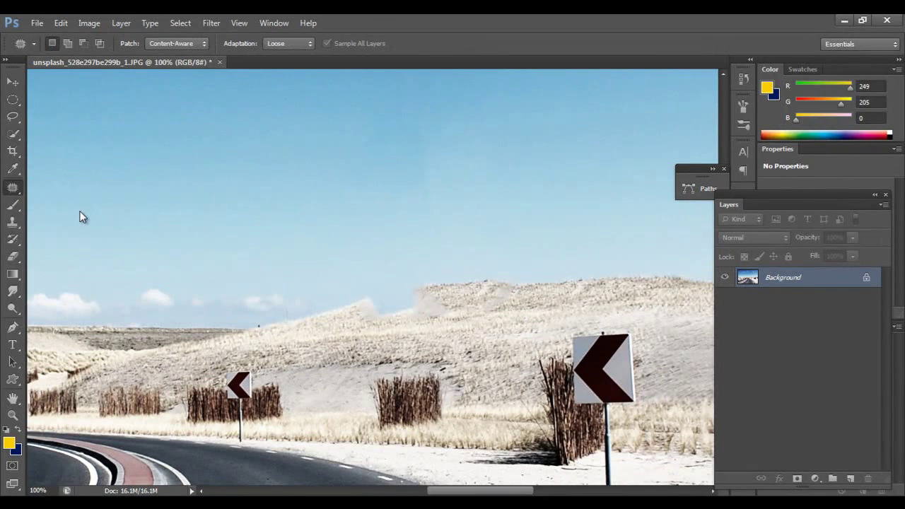
click(188, 44)
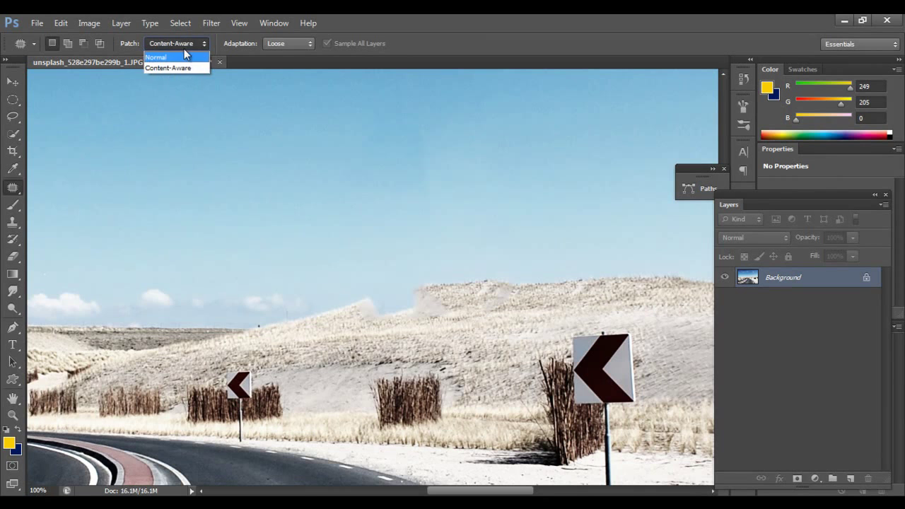
click(184, 68)
Step: Try patching the hazy dune-crest area, undo the result, and clear the selection
mouse_move(442, 271)
mouse_down()
mouse_move(448, 321)
mouse_move(401, 332)
mouse_move(350, 321)
mouse_move(348, 283)
mouse_move(443, 277)
mouse_up()
mouse_move(400, 299)
mouse_down()
mouse_move(509, 301)
mouse_move(521, 290)
mouse_up()
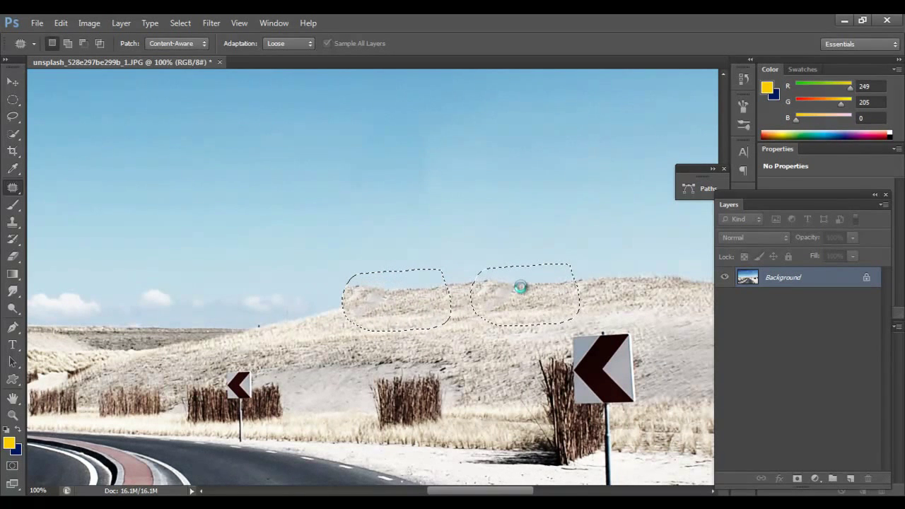
key(ctrl+z)
click(444, 191)
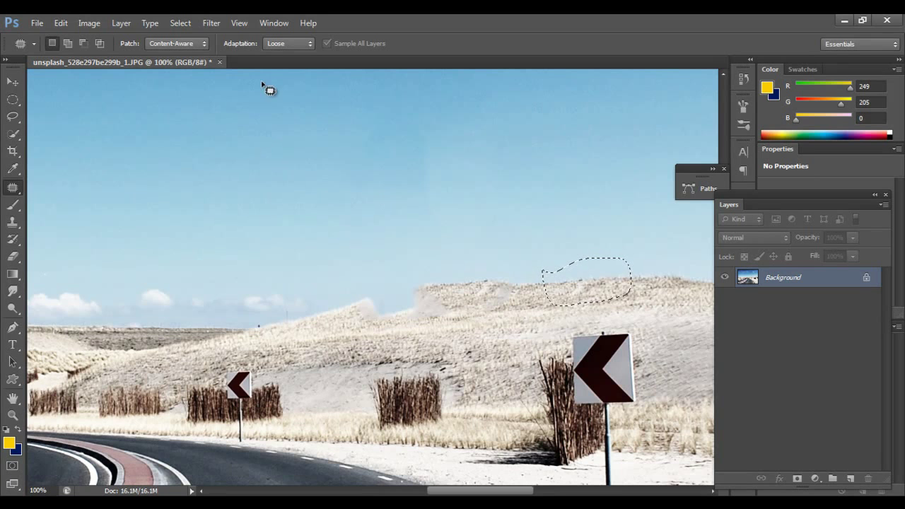
Step: With Content-Aware and Loose adaptation, patch the selected area with dune texture to the left
click(198, 45)
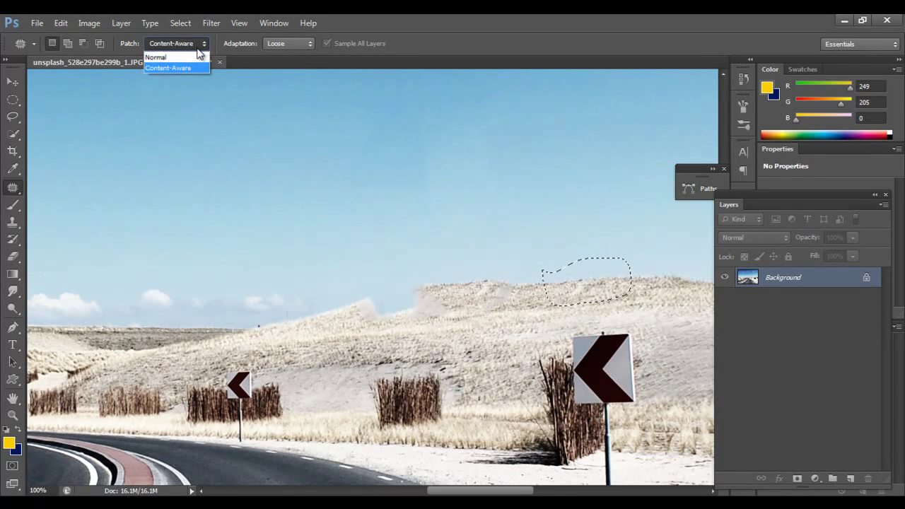
click(198, 46)
click(283, 43)
click(285, 44)
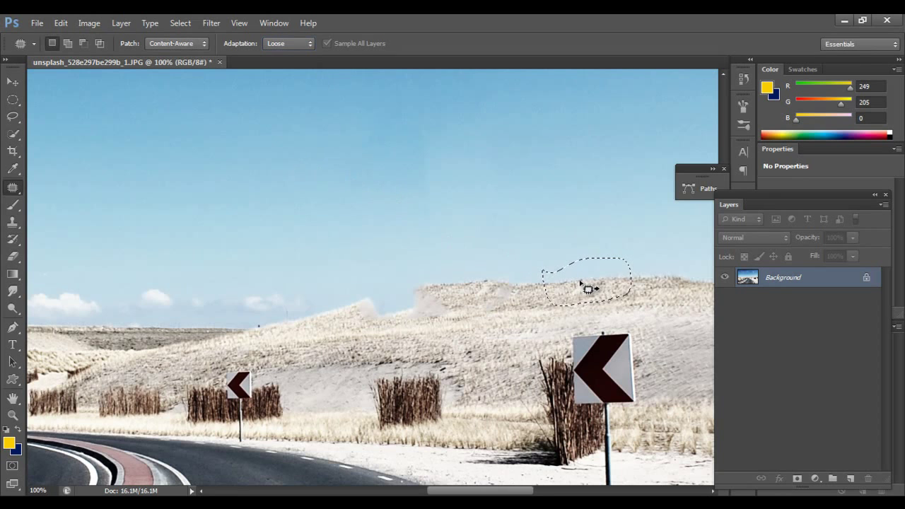
drag(587, 288, 487, 299)
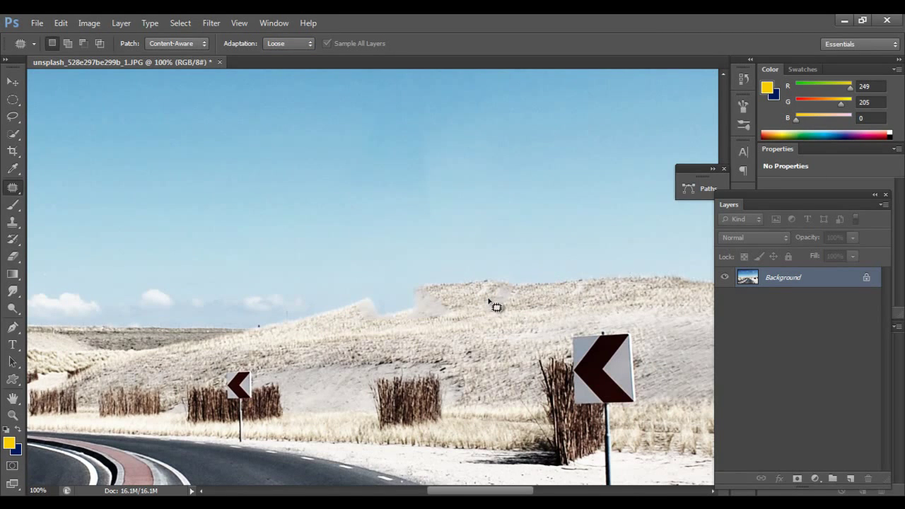
Step: Outline the remaining hazy seam and patch it with dune texture using Medium adaptation
mouse_move(431, 317)
mouse_down()
mouse_move(396, 332)
mouse_move(377, 326)
mouse_move(358, 293)
mouse_move(413, 271)
mouse_move(435, 285)
mouse_up()
click(302, 45)
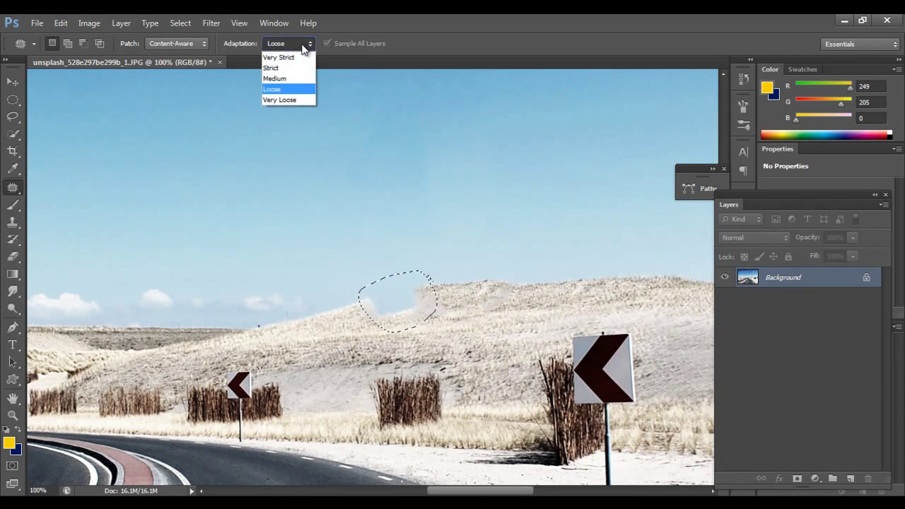
click(291, 79)
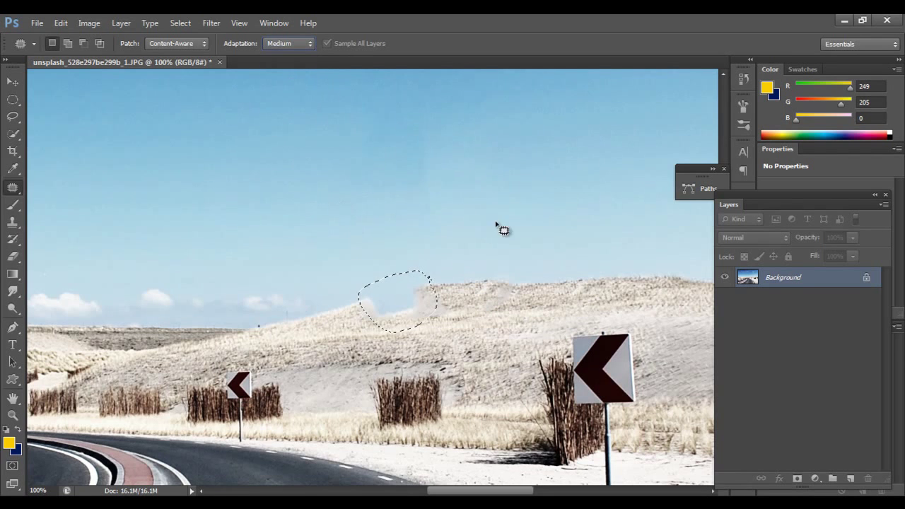
drag(458, 306, 570, 298)
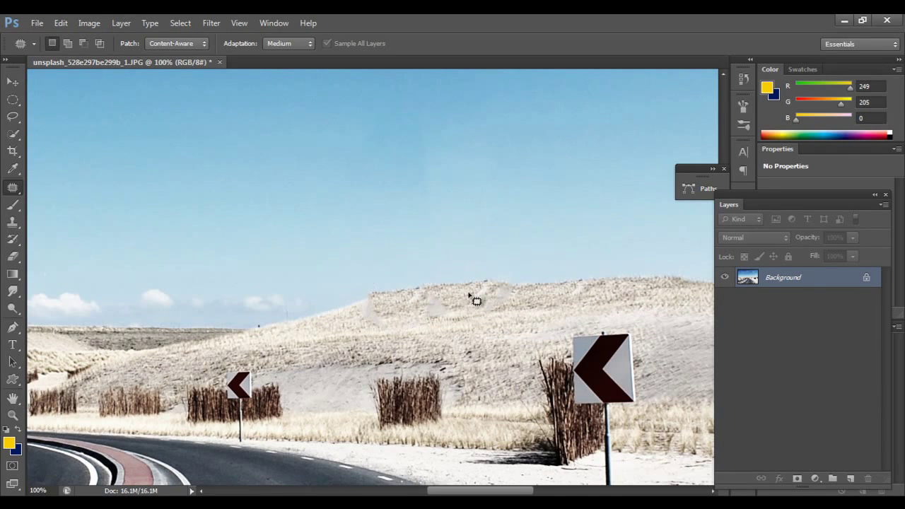
Step: Switch to the Spot Healing Brush and paint over the streaks and seams on the hillside
right_click(19, 195)
click(59, 185)
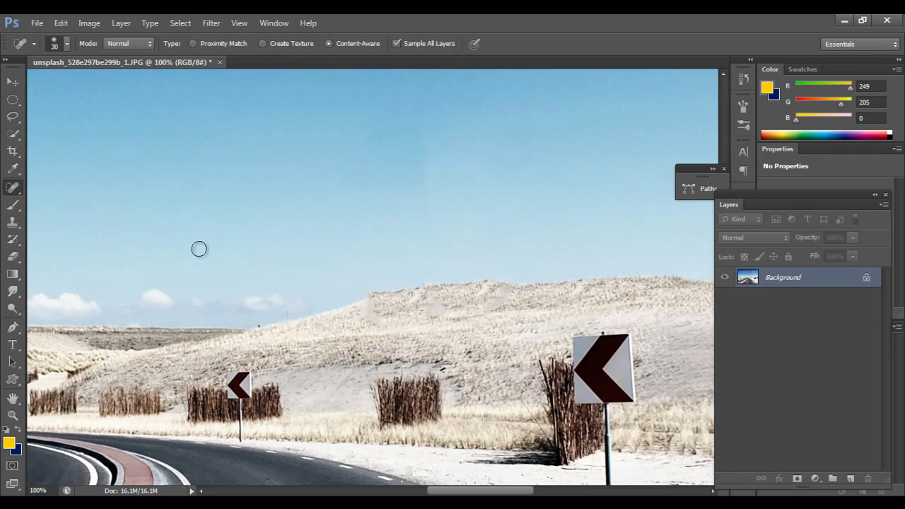
scroll(454, 294, up, 2)
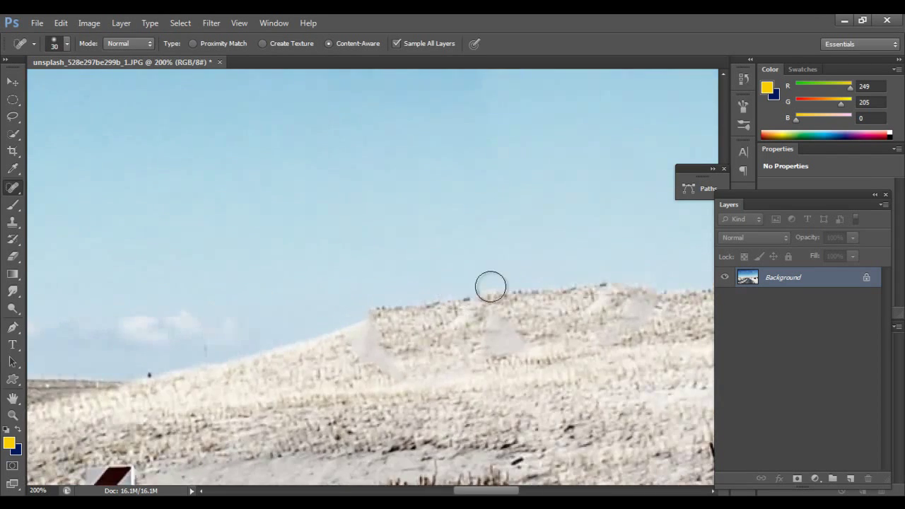
mouse_move(481, 284)
mouse_down()
mouse_move(442, 263)
mouse_move(459, 262)
mouse_up()
mouse_move(537, 273)
mouse_down()
mouse_move(551, 254)
mouse_move(598, 239)
mouse_up()
mouse_move(374, 317)
mouse_down()
mouse_move(330, 297)
mouse_move(305, 264)
mouse_up()
drag(331, 314, 403, 304)
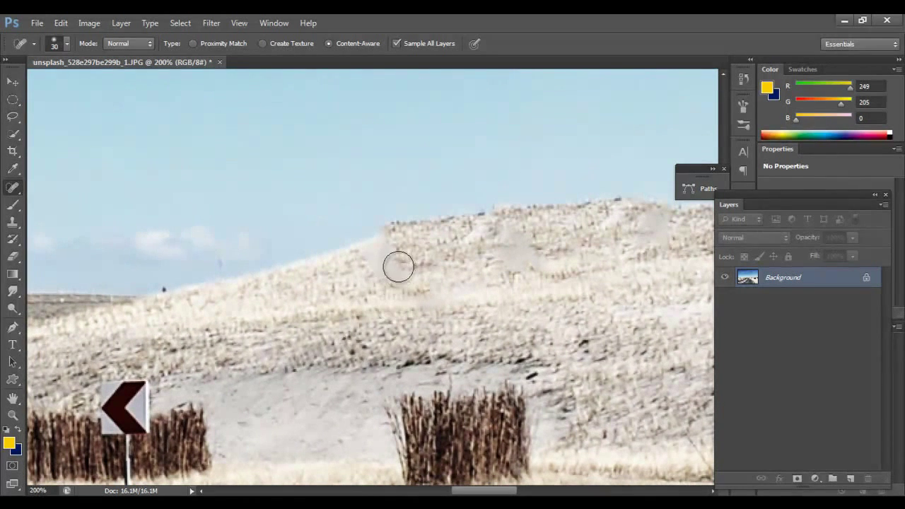
mouse_move(398, 264)
mouse_down()
mouse_move(384, 269)
mouse_move(414, 287)
mouse_move(370, 267)
mouse_move(387, 286)
mouse_move(397, 279)
mouse_move(371, 260)
mouse_up()
Step: Set the Spot Healing type to Proximity Match and heal the remaining hillside seams
click(213, 44)
drag(496, 243, 551, 274)
mouse_move(523, 243)
mouse_down()
mouse_move(506, 277)
mouse_move(389, 304)
mouse_up()
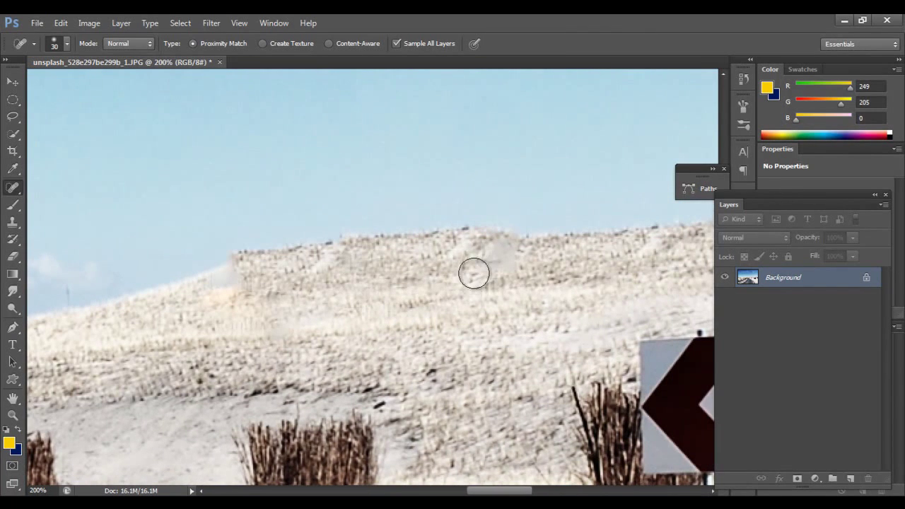
mouse_move(473, 274)
mouse_down()
mouse_move(533, 273)
mouse_move(502, 257)
mouse_up()
drag(345, 295, 380, 264)
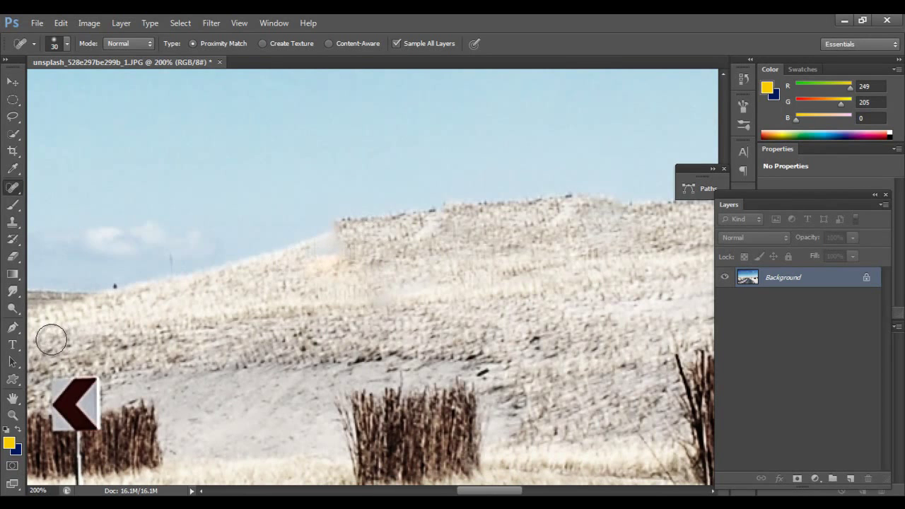
Step: Switch from the healing tools to the Clone Stamp Tool
right_click(15, 188)
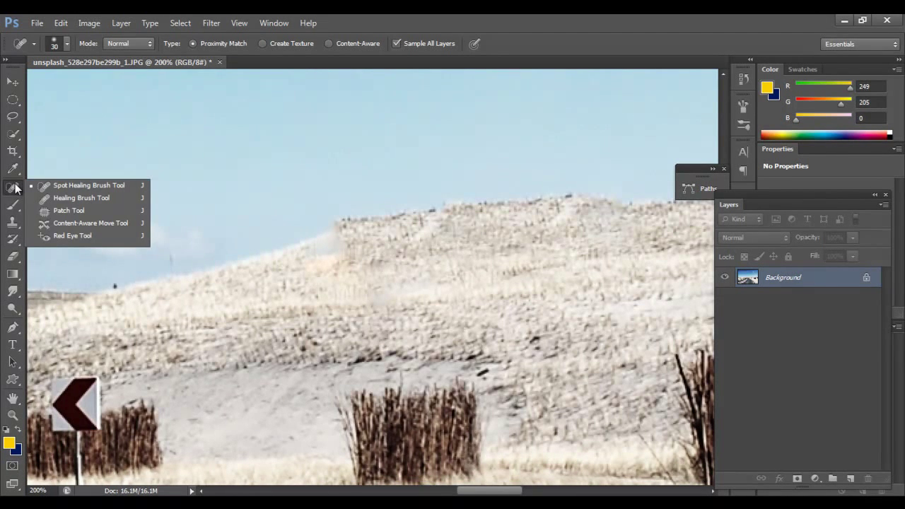
click(16, 188)
right_click(15, 188)
click(10, 224)
click(71, 223)
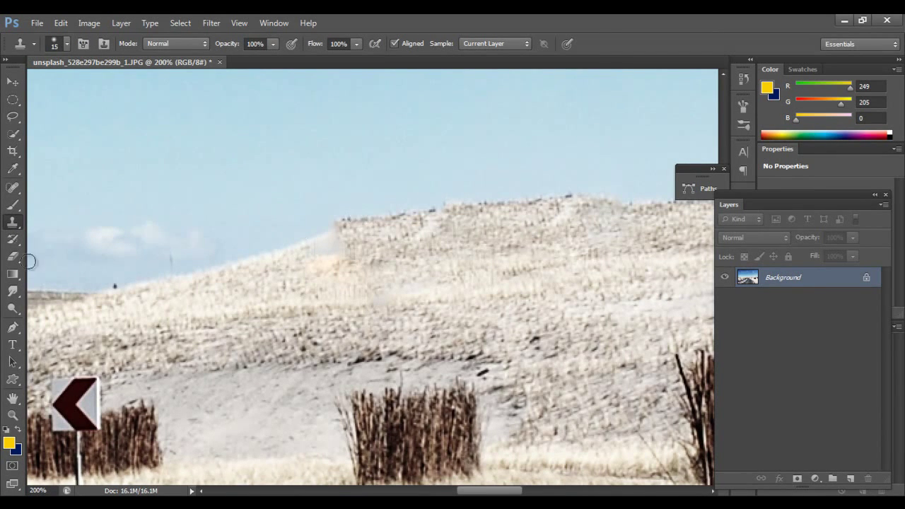
click(13, 224)
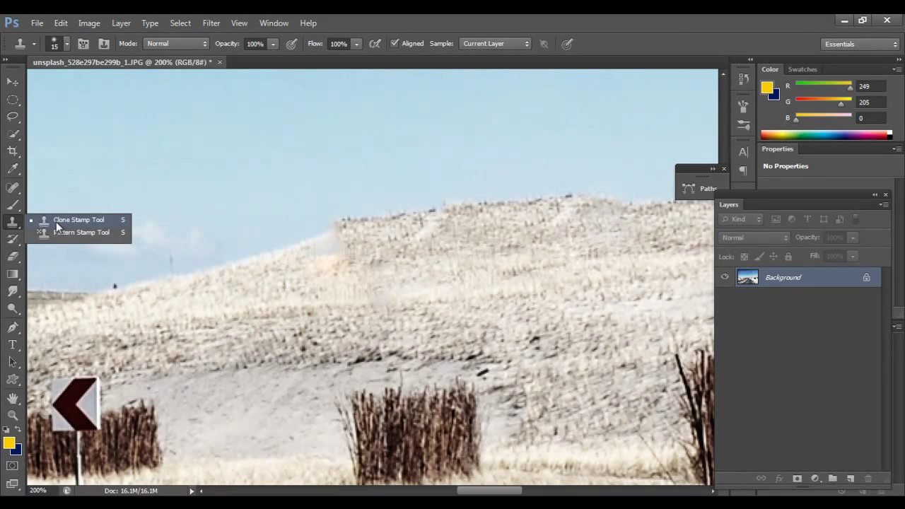
click(12, 224)
click(13, 226)
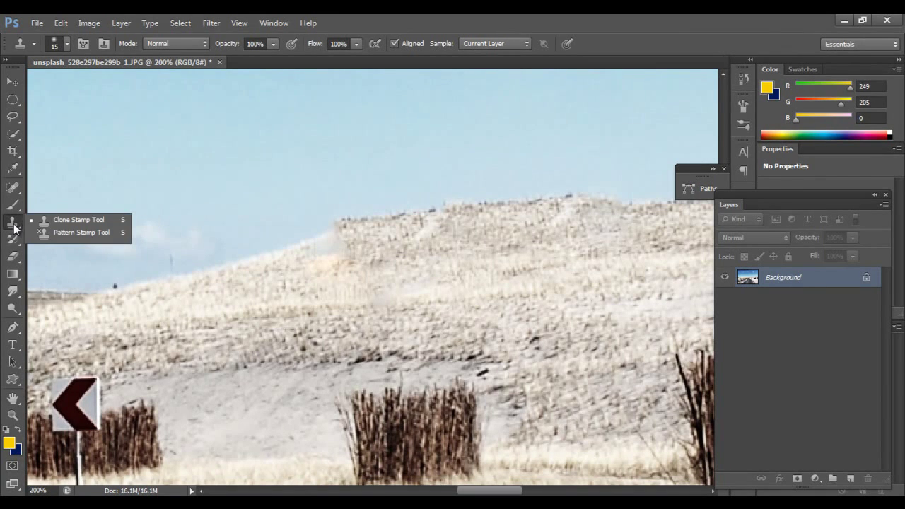
click(59, 223)
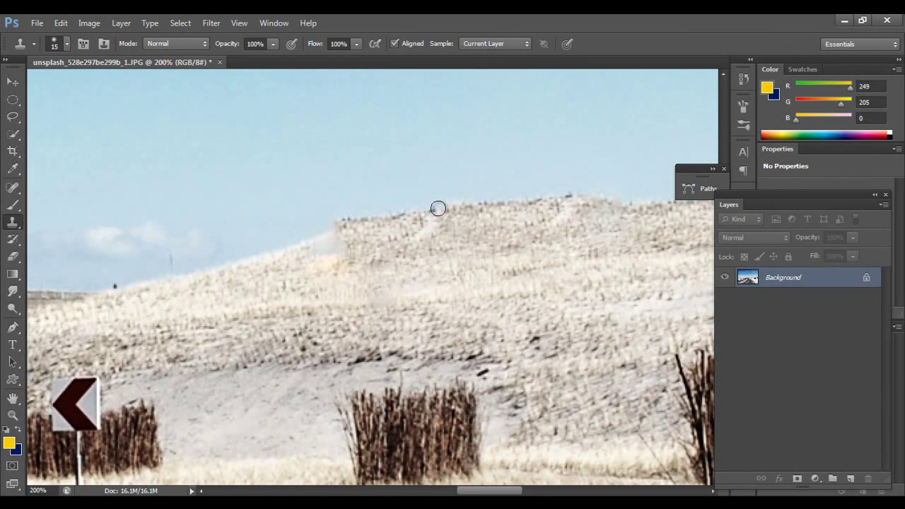
Step: Raise the brush to 25, sample the ridge, paint a trial clone stroke, then undo it
key(bracketright)
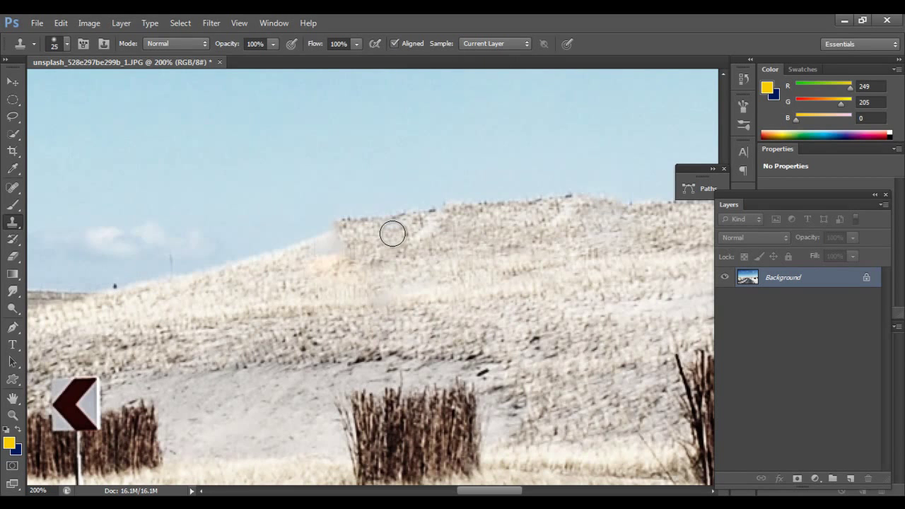
alt+click(395, 238)
mouse_move(350, 244)
mouse_down()
mouse_move(326, 250)
mouse_move(332, 257)
mouse_move(338, 245)
mouse_up()
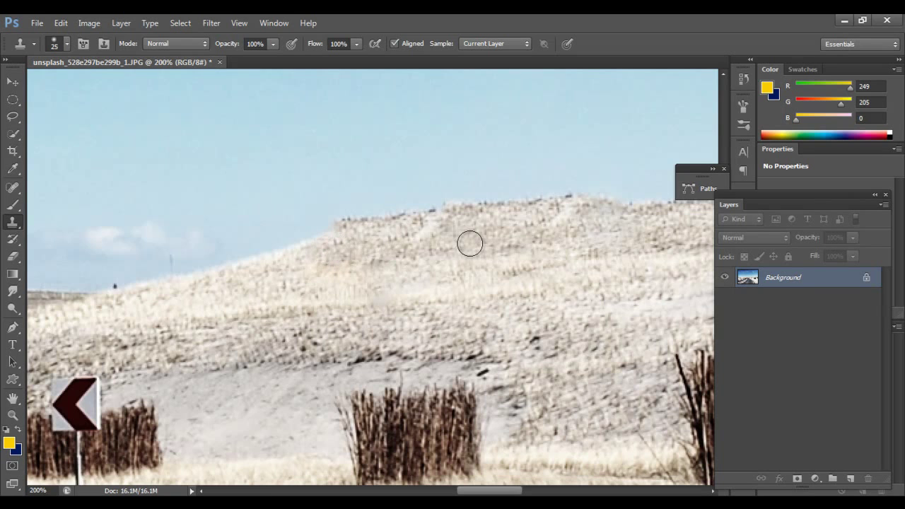
key(ctrl+z)
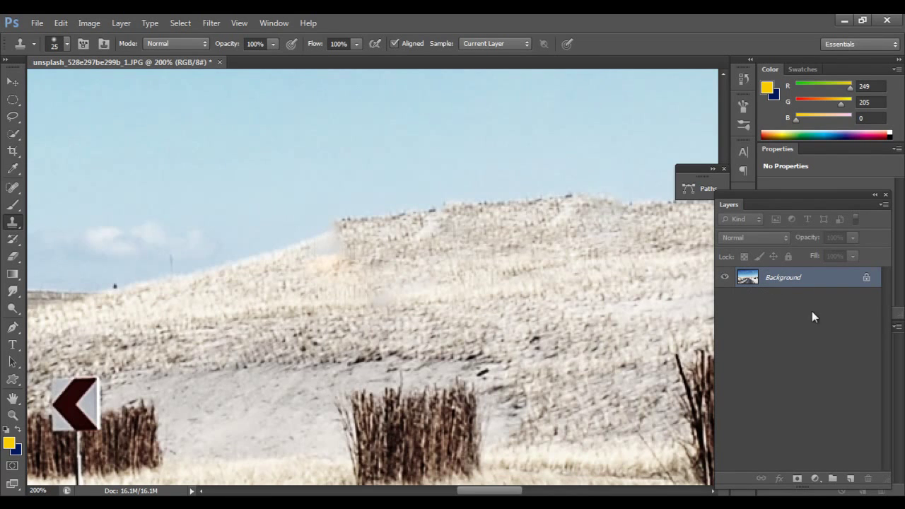
Step: Add a new Layer 1 and clone dune texture onto it along the hazy ridge edge
click(848, 479)
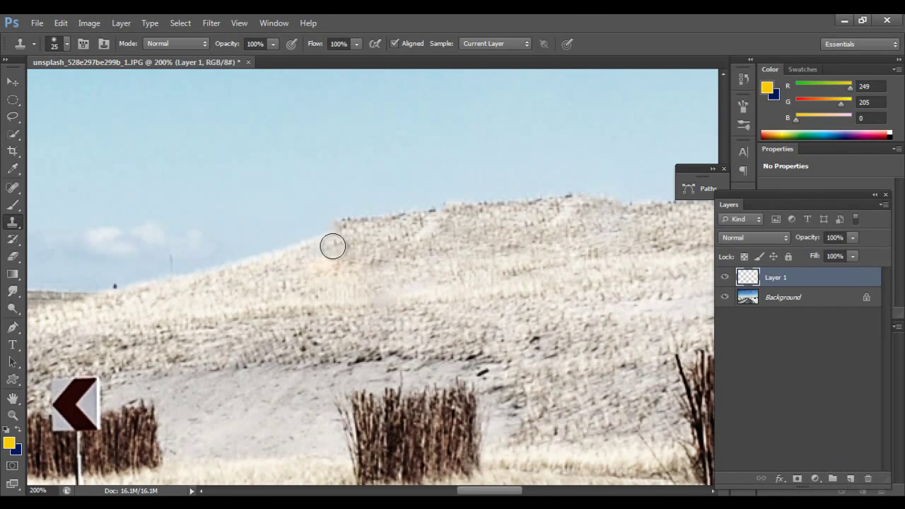
mouse_move(329, 248)
mouse_down()
mouse_move(292, 262)
mouse_move(318, 264)
mouse_up()
click(321, 262)
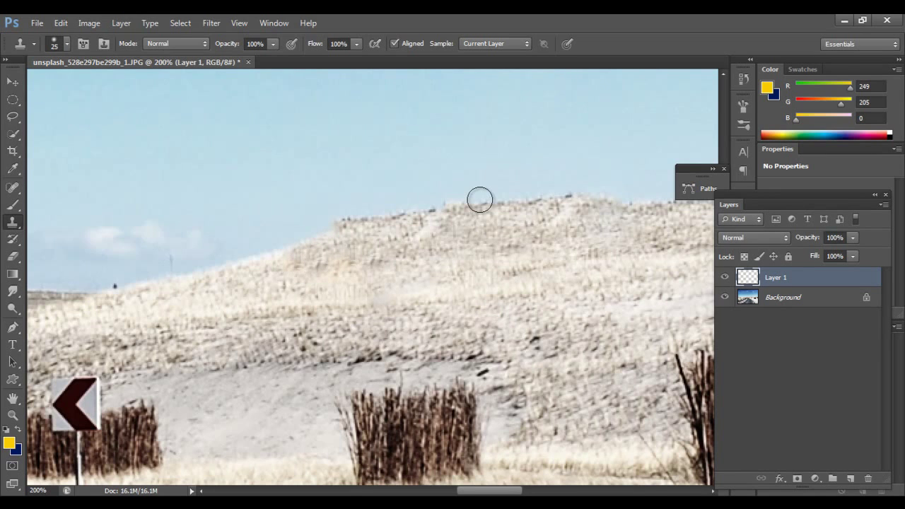
drag(336, 264, 338, 261)
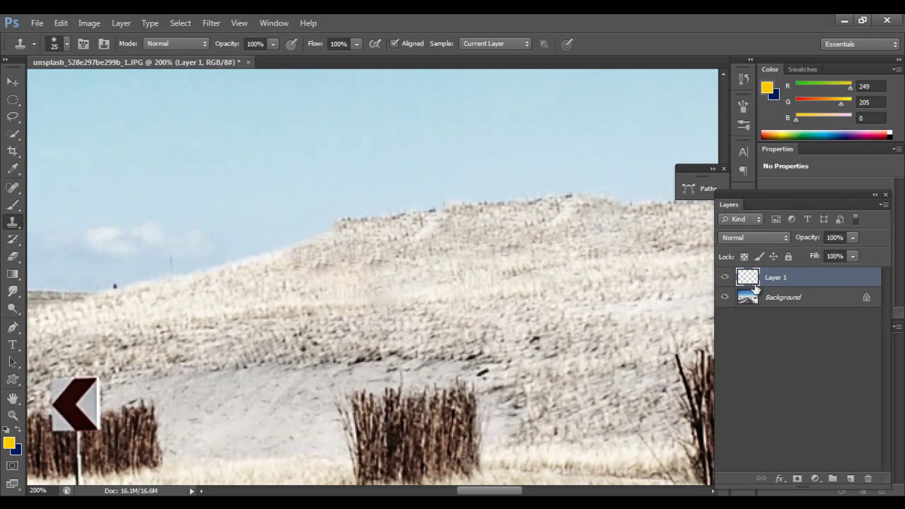
Step: Toggle Layer 1's visibility to compare the patch, then zoom out to the whole scene
click(728, 280)
click(728, 279)
key(ctrl+minus)
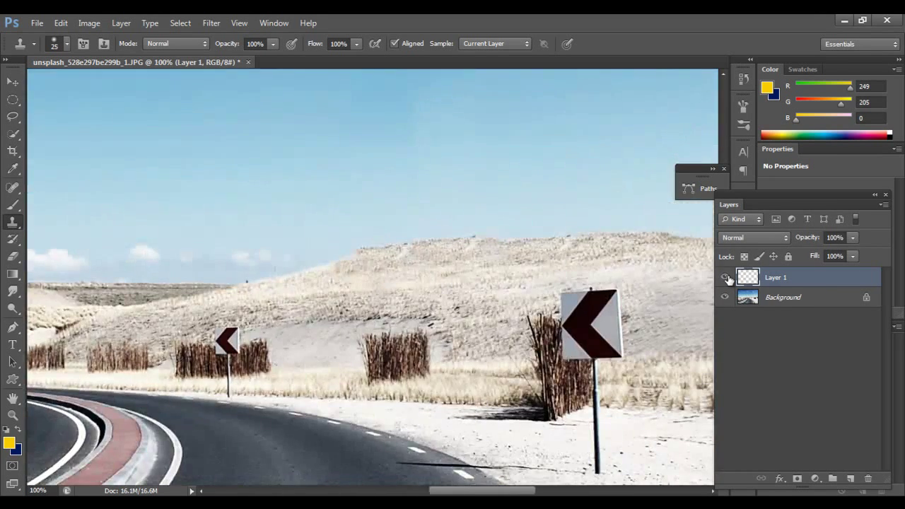
Step: Compare Layer 1 on and off, then add a layer mask to it
click(728, 279)
click(728, 279)
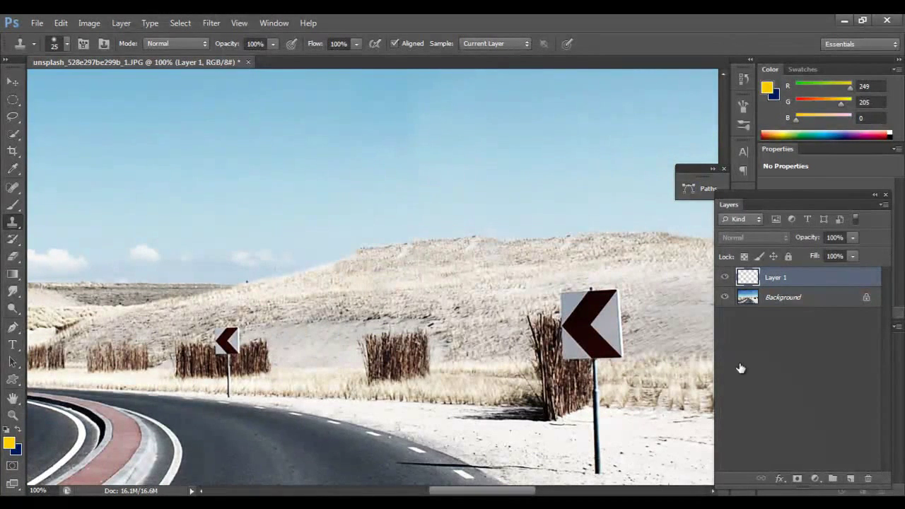
click(797, 480)
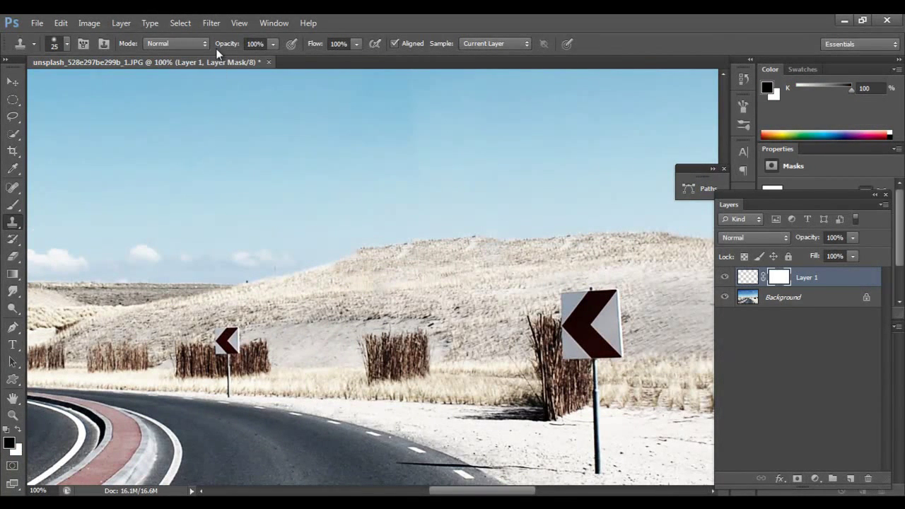
Step: Set up the Brush at size 80 with 34% opacity
key(b)
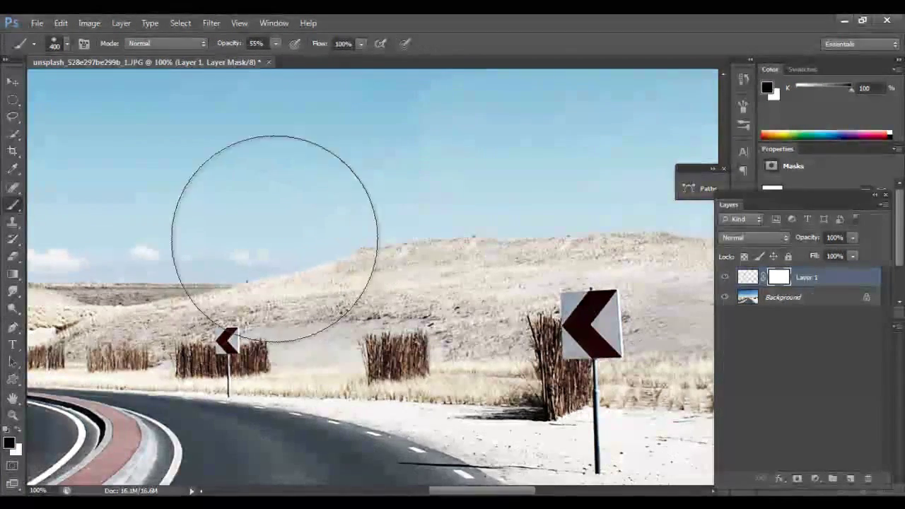
key(bracketleft)
key(bracketleft)
key(bracketleft)
key(bracketleft)
key(bracketleft)
key(bracketleft)
key(bracketleft)
key(bracketleft)
key(bracketleft)
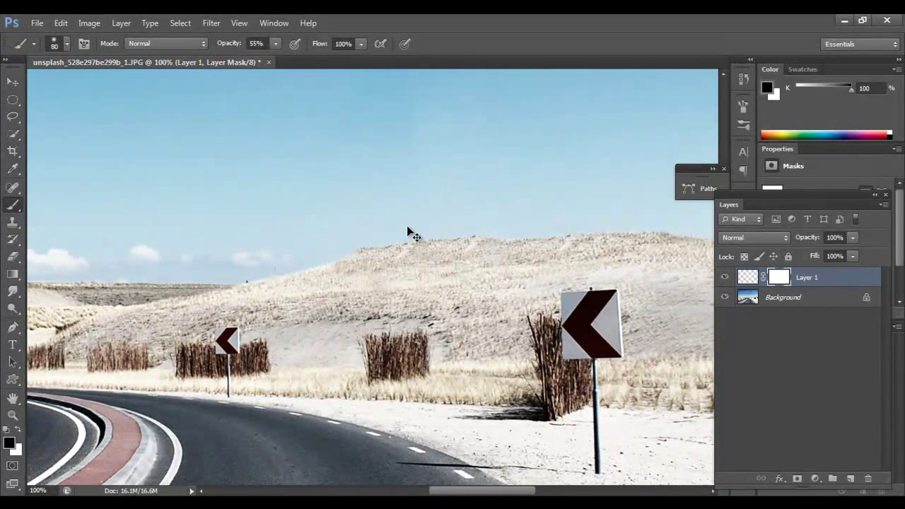
scroll(408, 227, up, 2)
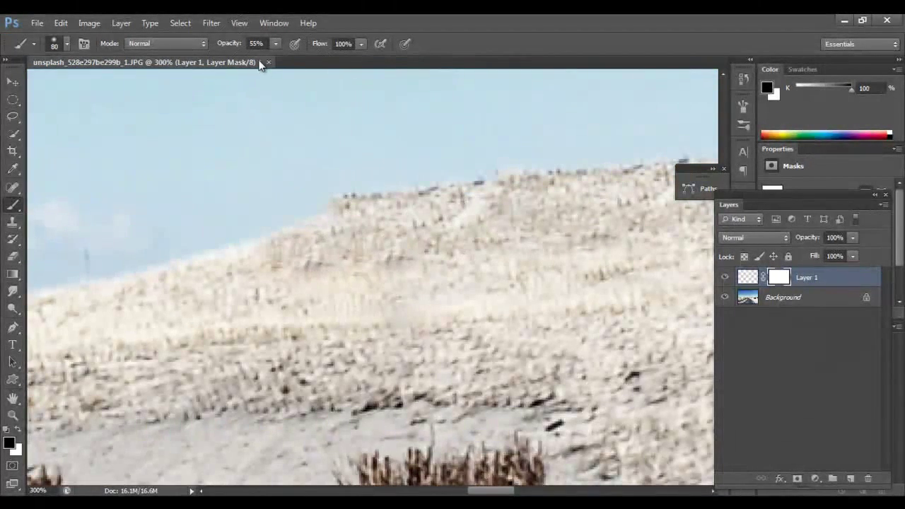
drag(228, 45, 220, 44)
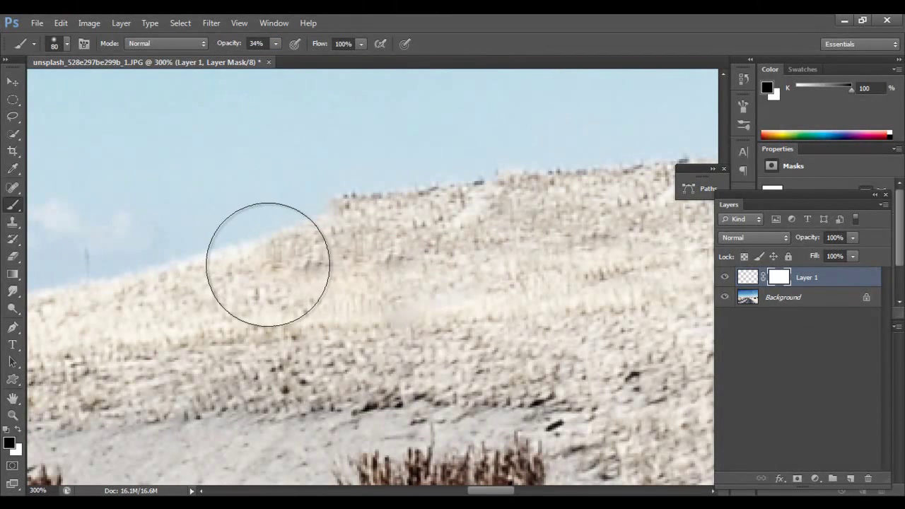
Step: Paint black on the mask along the hill to blend the cloned patch, comparing the result
drag(259, 262, 414, 238)
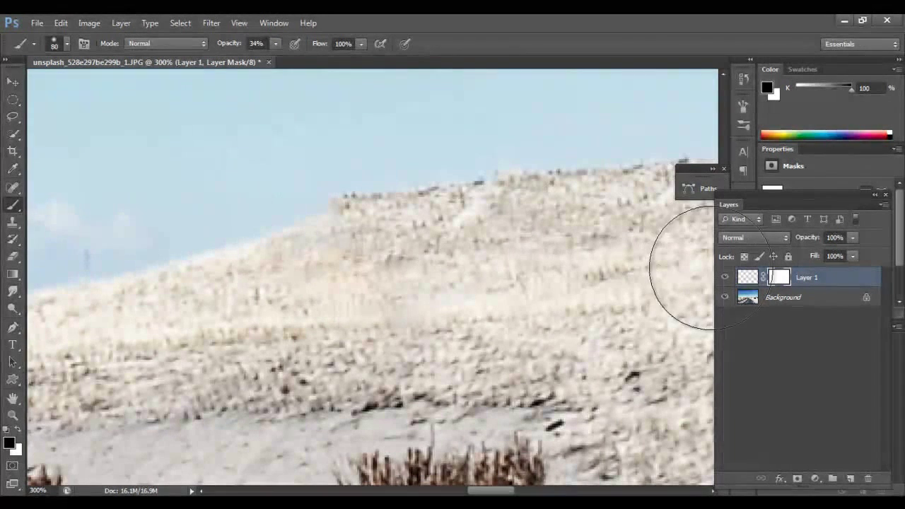
click(725, 278)
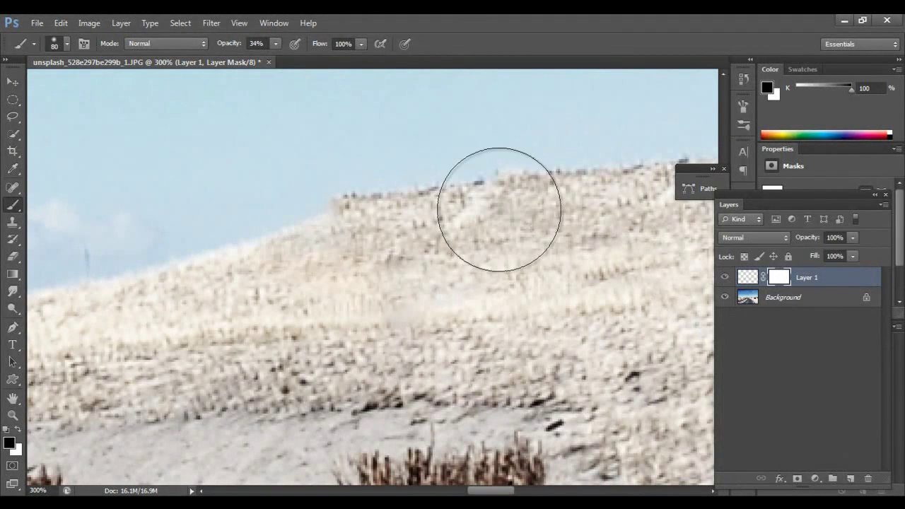
scroll(499, 210, down, 3)
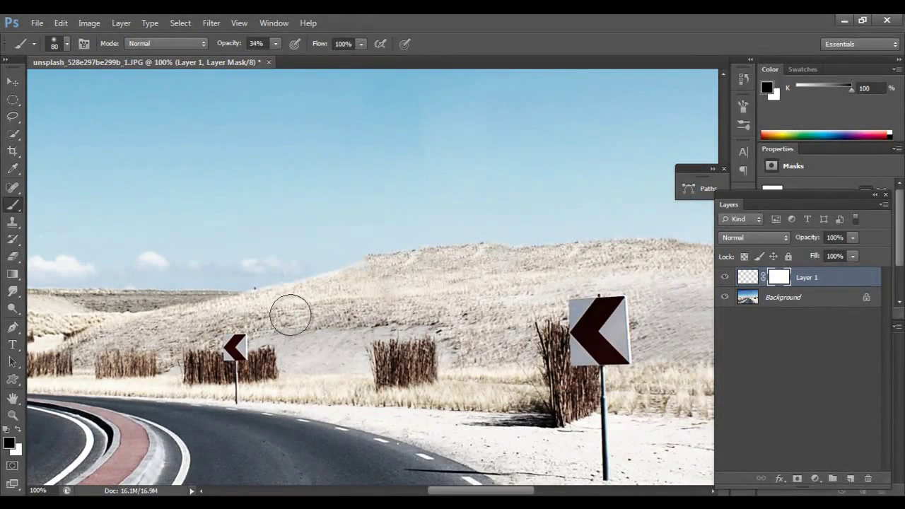
scroll(354, 299, up, 2)
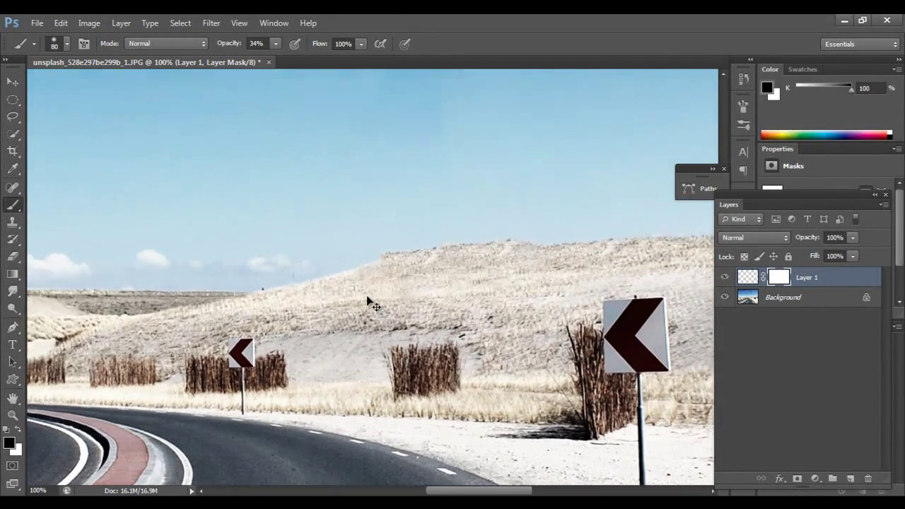
scroll(366, 297, up, 2)
scroll(367, 297, down, 1)
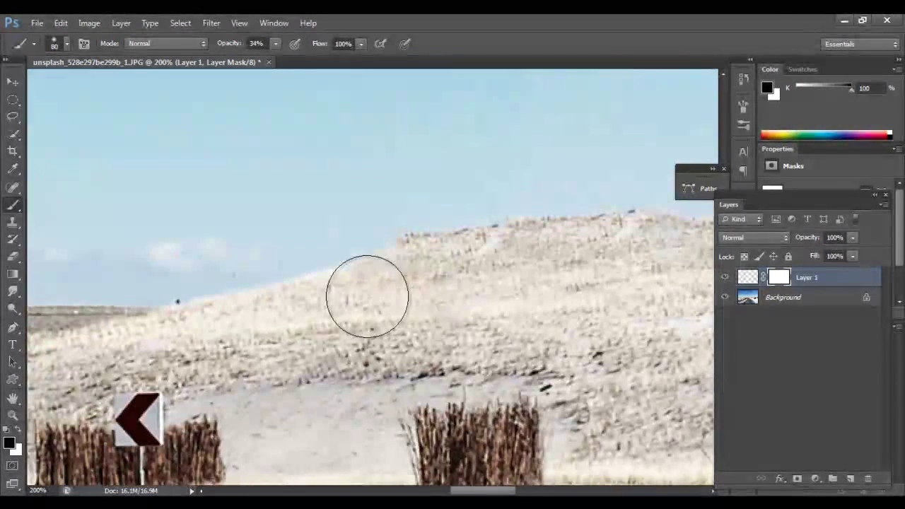
mouse_move(367, 297)
mouse_down()
mouse_move(531, 265)
mouse_move(455, 273)
mouse_up()
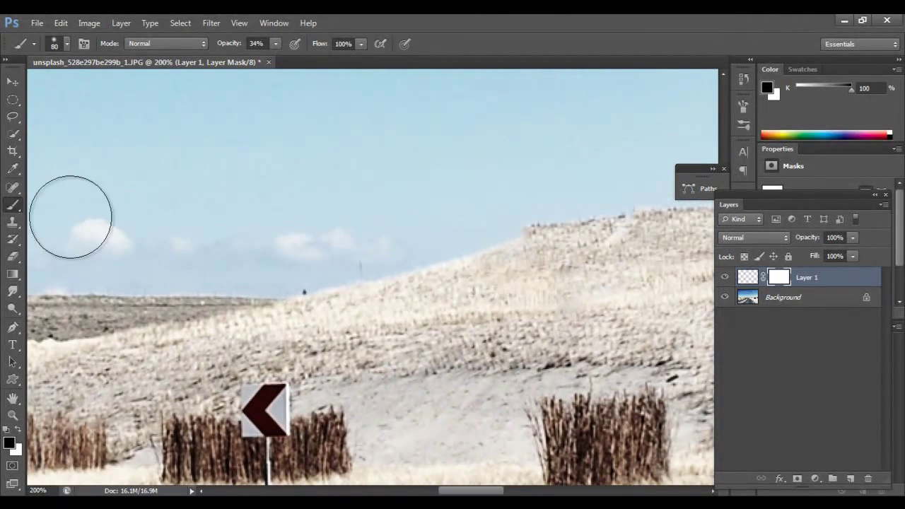
right_click(13, 206)
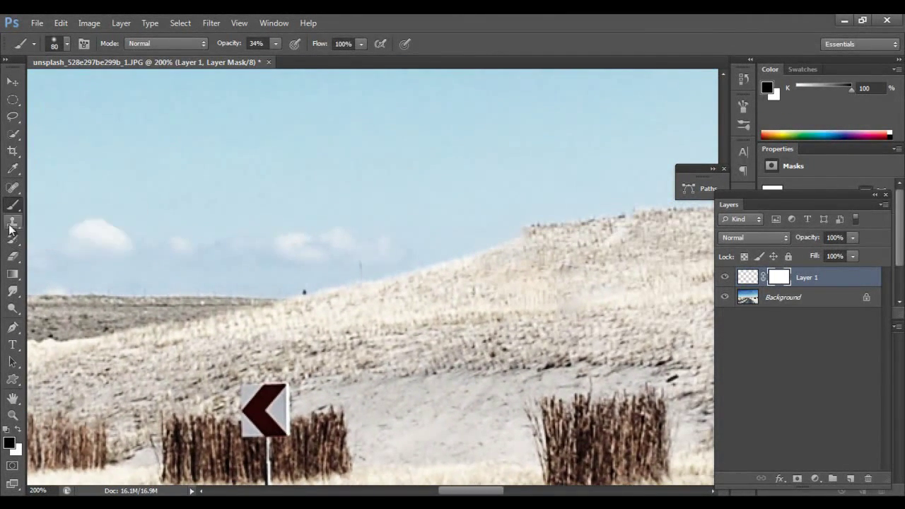
Step: Switch from cloning to the Content-Aware Move tool
click(13, 222)
right_click(17, 226)
click(13, 205)
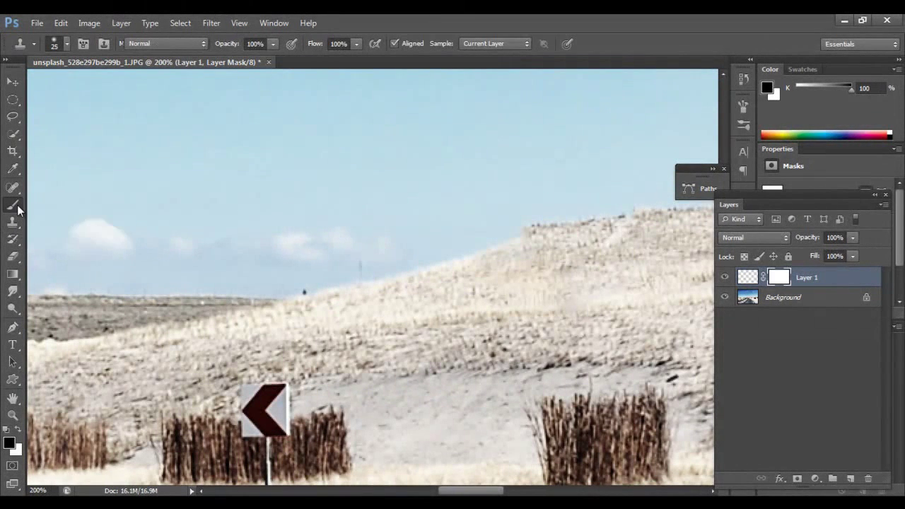
right_click(16, 205)
click(13, 188)
right_click(17, 196)
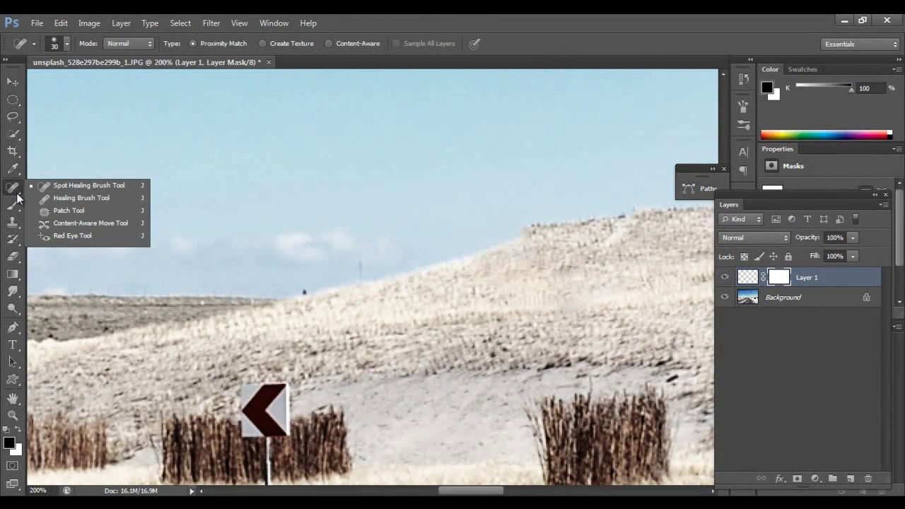
click(64, 222)
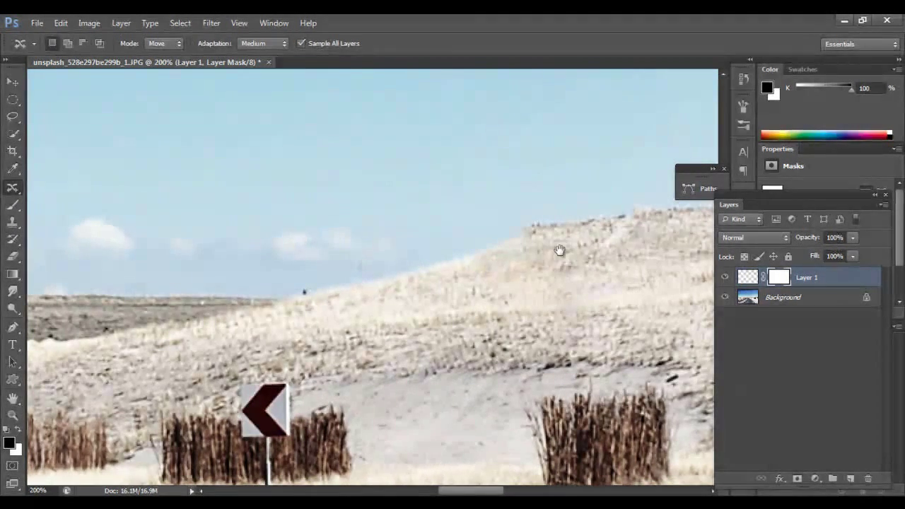
Step: Set Content-Aware Move to Extend mode and extend a ridge patch down-left
mouse_move(557, 250)
mouse_down()
mouse_move(457, 275)
mouse_move(446, 268)
mouse_move(446, 238)
mouse_move(476, 253)
mouse_move(438, 289)
mouse_move(410, 266)
mouse_move(429, 237)
mouse_move(442, 239)
mouse_move(413, 275)
mouse_move(377, 288)
mouse_move(350, 281)
mouse_move(443, 253)
mouse_up()
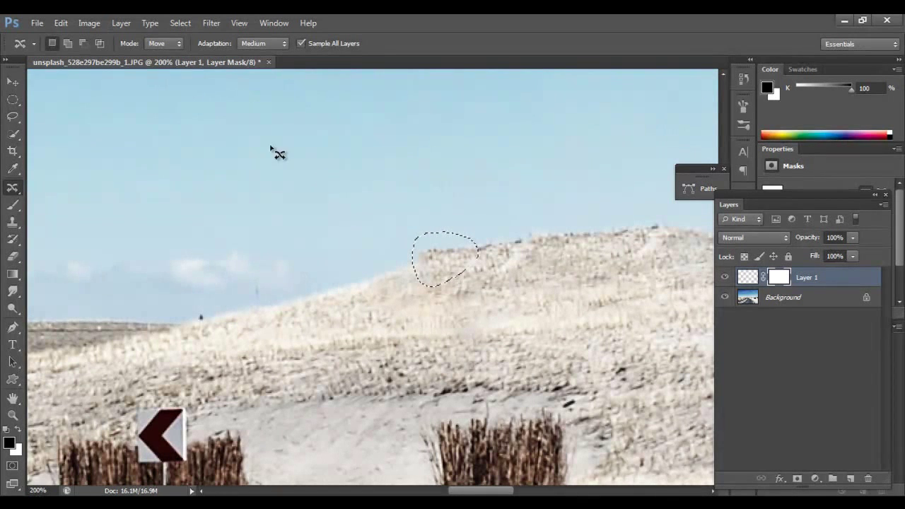
click(169, 44)
click(166, 68)
drag(438, 254, 355, 278)
key(ctrl+d)
Step: On the Background layer, extend another ridge patch and undo a misplaced slope patch
click(755, 295)
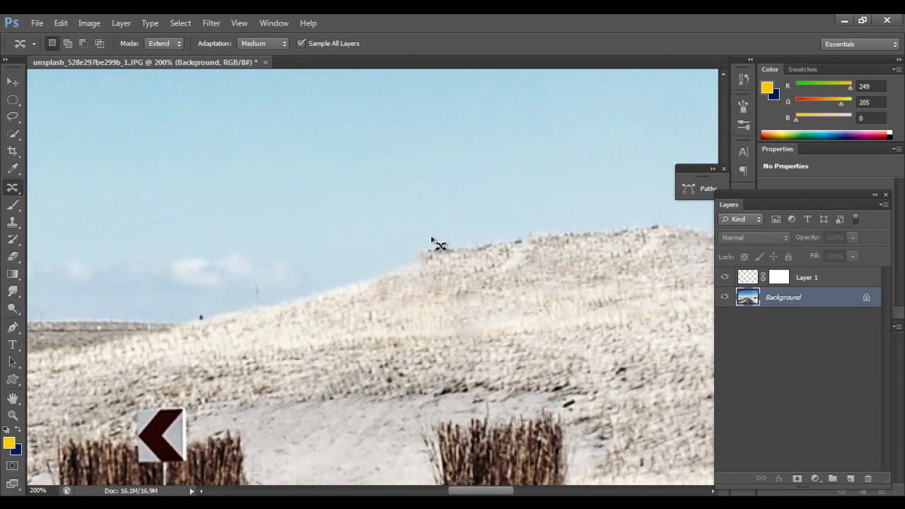
mouse_move(444, 249)
mouse_down()
mouse_move(405, 270)
mouse_move(390, 243)
mouse_move(432, 227)
mouse_move(404, 268)
mouse_move(375, 276)
mouse_up()
key(ctrl+d)
mouse_move(455, 262)
mouse_down()
mouse_move(411, 287)
mouse_move(382, 258)
mouse_move(419, 236)
mouse_move(444, 234)
mouse_move(420, 272)
mouse_move(386, 292)
mouse_up()
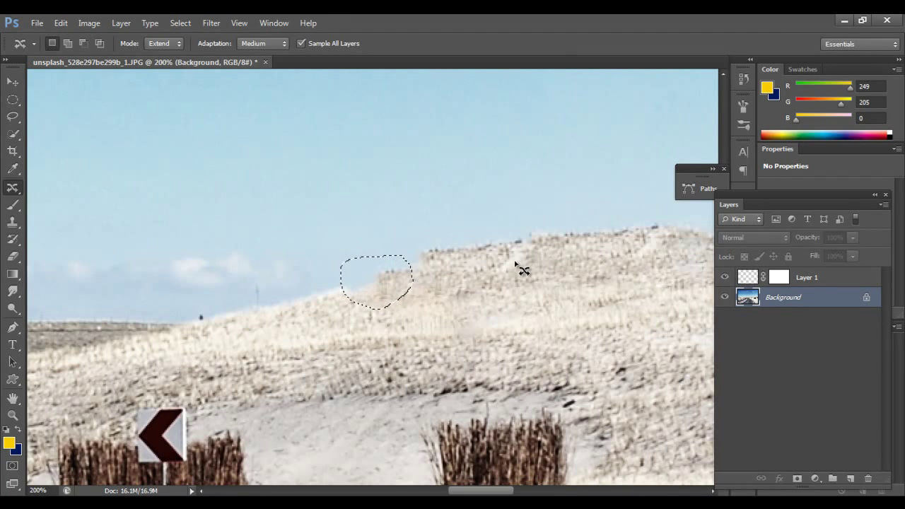
key(ctrl+d)
key(ctrl+alt+z)
key(ctrl+alt+z)
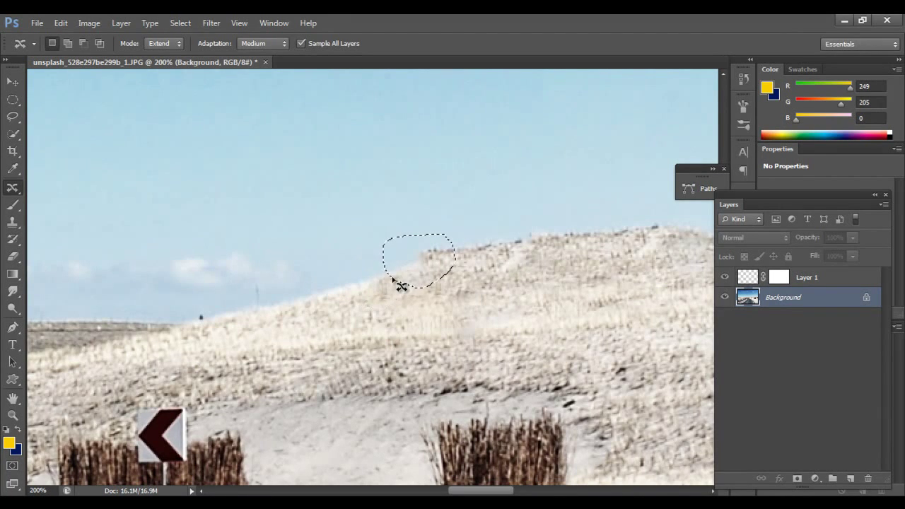
key(ctrl+d)
Step: Move a dune-slope sand patch onto the hill ridge, then fit the photo in the window
mouse_move(290, 286)
mouse_down()
mouse_move(317, 296)
mouse_move(313, 318)
mouse_move(280, 319)
mouse_move(292, 286)
mouse_up()
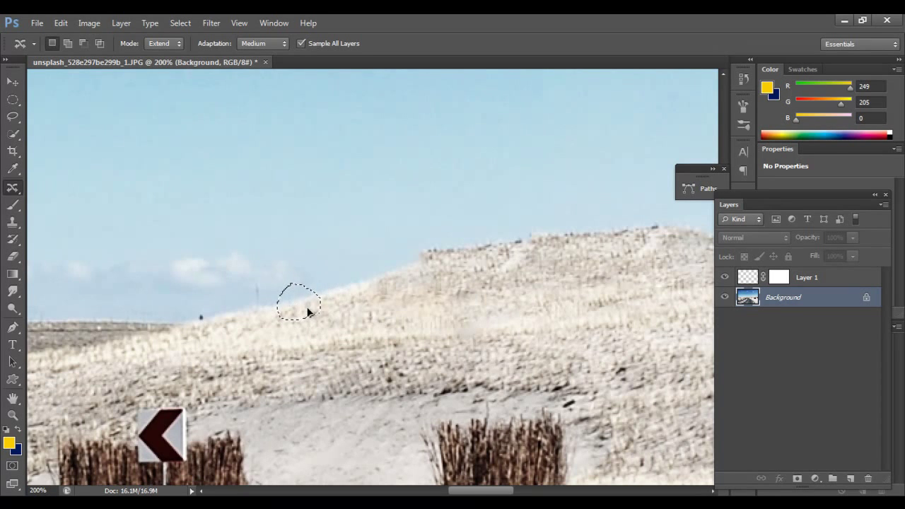
drag(308, 312, 438, 265)
key(ctrl+d)
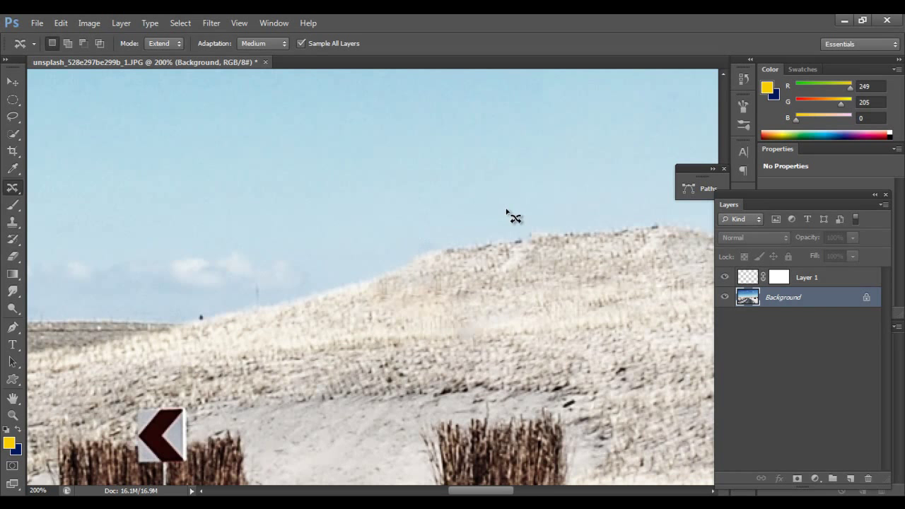
key(ctrl+0)
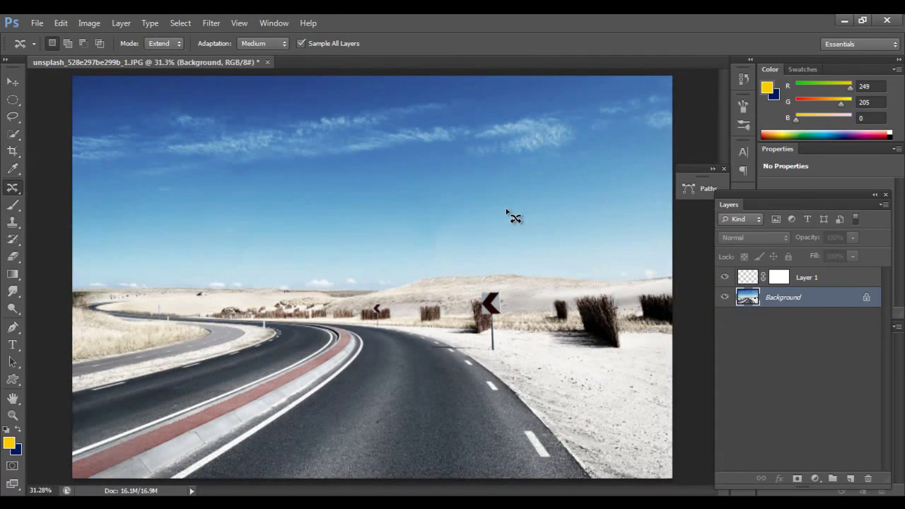
Step: Zoom in on the roadside and cover both small bushes with dune sand using Content-Aware Move
scroll(511, 212, up, 3)
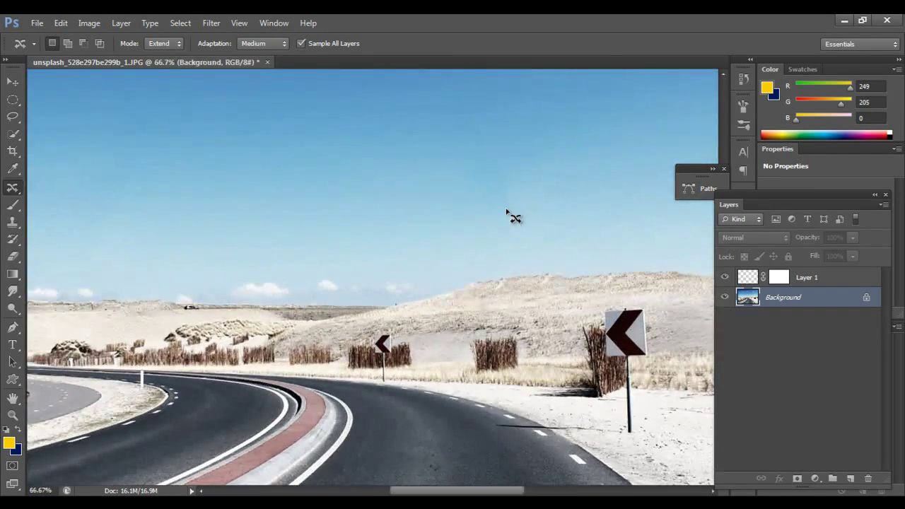
drag(515, 214, 392, 178)
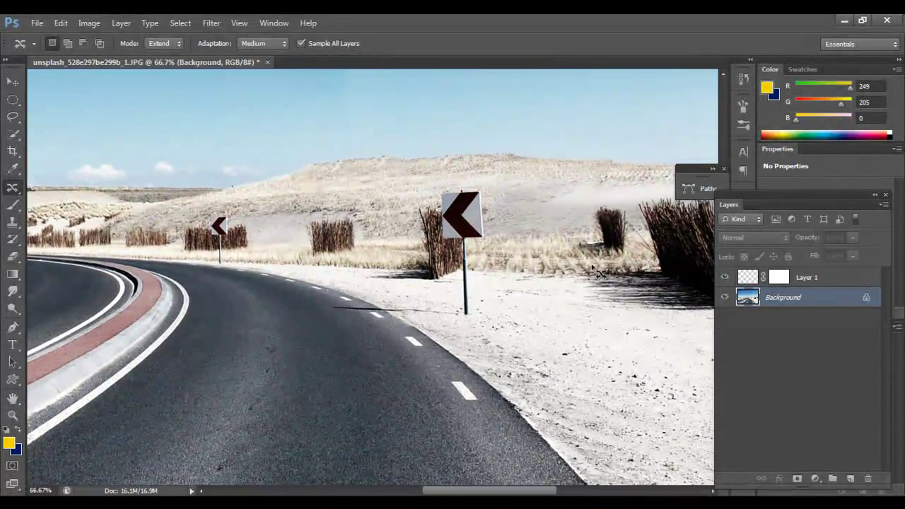
drag(593, 283, 523, 290)
mouse_move(495, 197)
mouse_down()
mouse_move(499, 251)
mouse_move(514, 266)
mouse_move(564, 261)
mouse_move(559, 210)
mouse_move(499, 205)
mouse_up()
drag(525, 251, 468, 253)
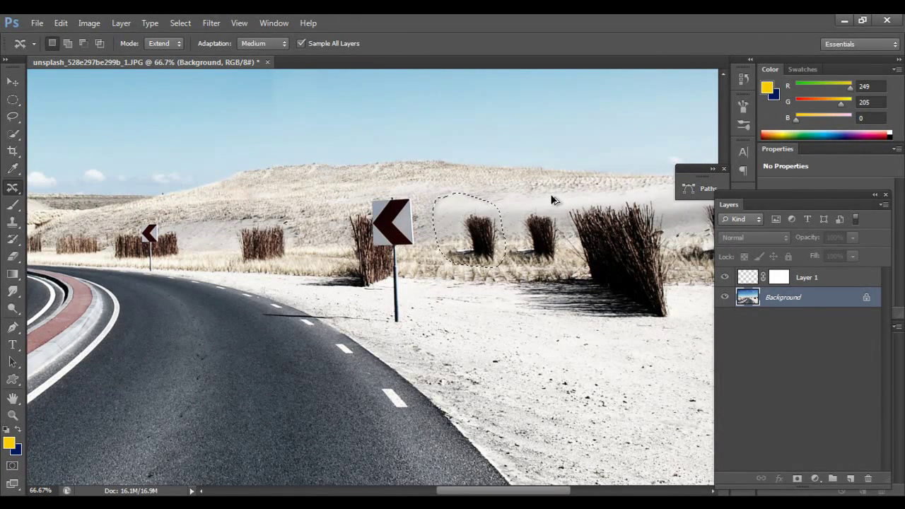
key(ctrl+z)
drag(553, 197, 555, 228)
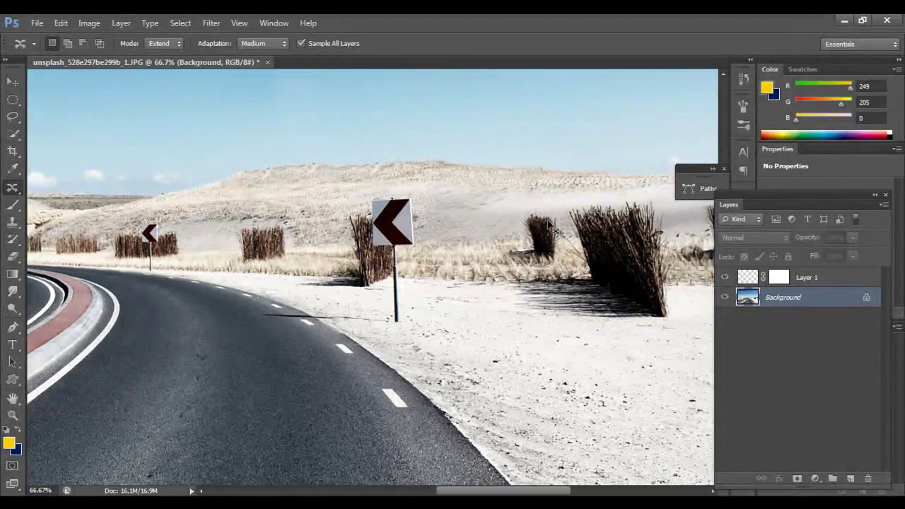
mouse_move(492, 211)
mouse_down()
mouse_move(488, 271)
mouse_move(434, 262)
mouse_move(427, 251)
mouse_move(428, 222)
mouse_move(443, 201)
mouse_move(463, 197)
mouse_move(491, 208)
mouse_move(482, 248)
mouse_move(535, 248)
mouse_up()
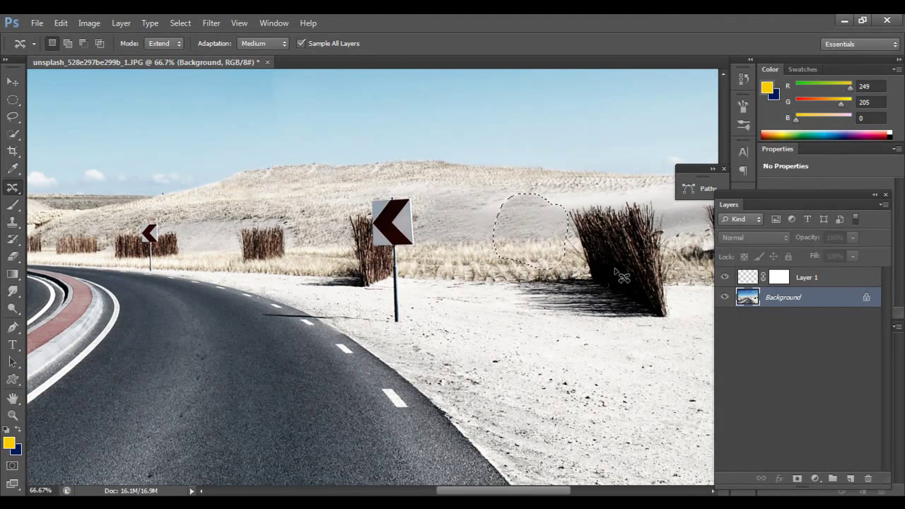
key(ctrl+d)
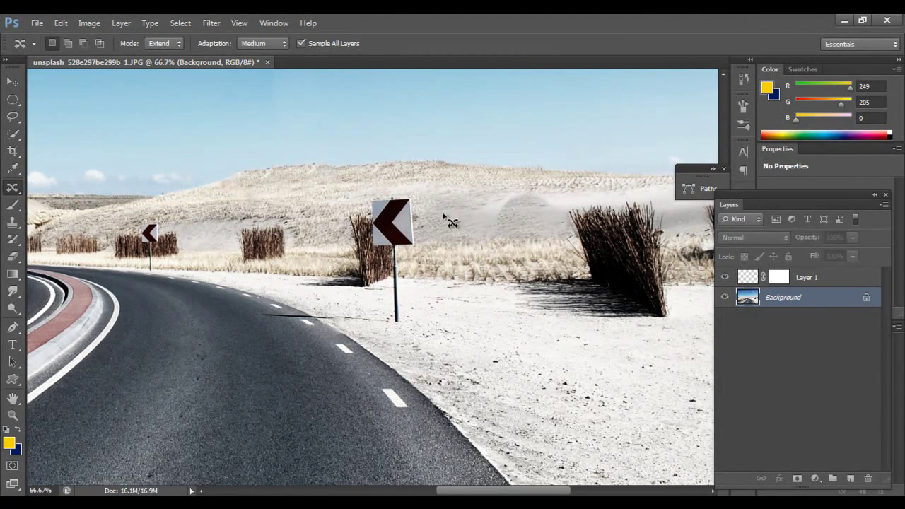
Step: Patch the dune seam behind the bushes with the Patch tool in Normal mode
right_click(12, 191)
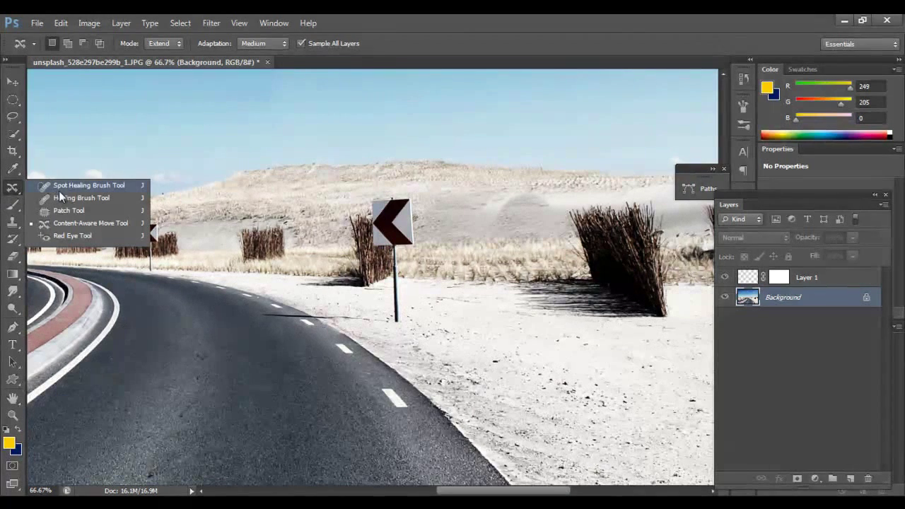
click(62, 211)
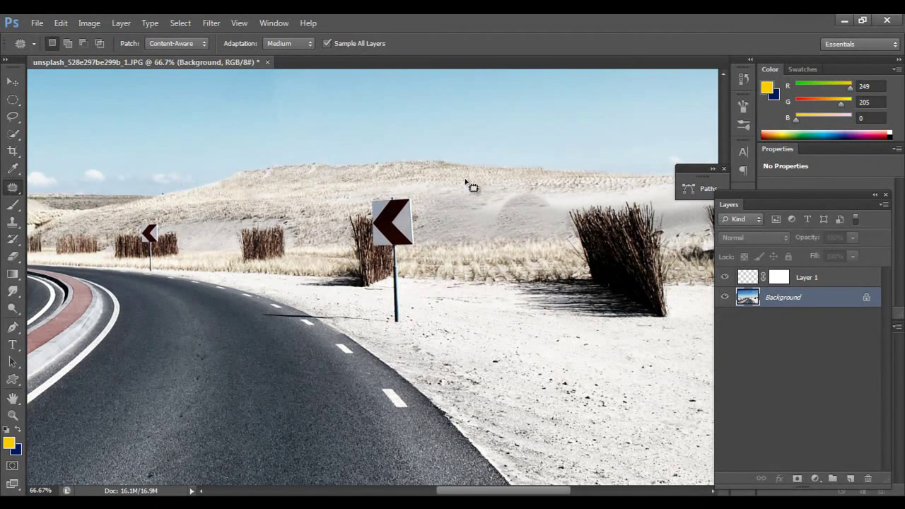
click(164, 44)
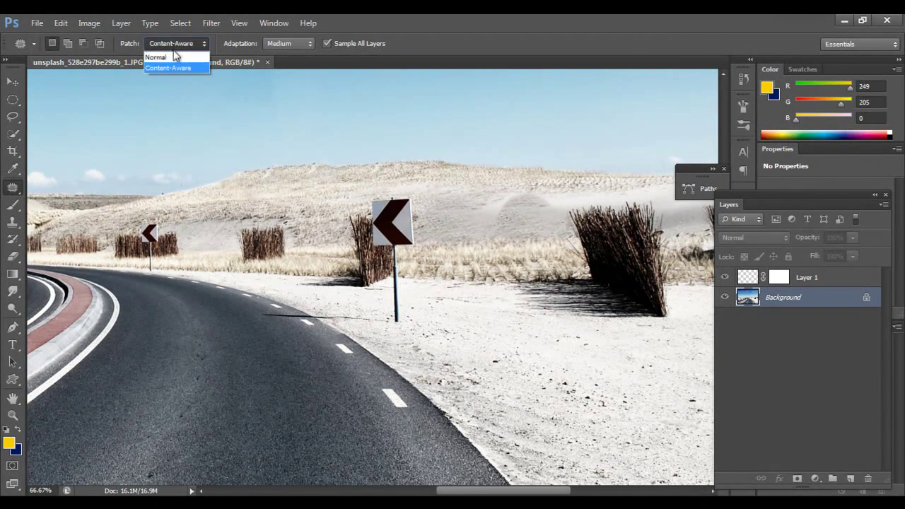
click(159, 57)
mouse_move(523, 203)
mouse_down()
mouse_move(502, 231)
mouse_move(479, 229)
mouse_move(476, 195)
mouse_move(505, 178)
mouse_move(478, 216)
mouse_move(448, 206)
mouse_up()
click(521, 225)
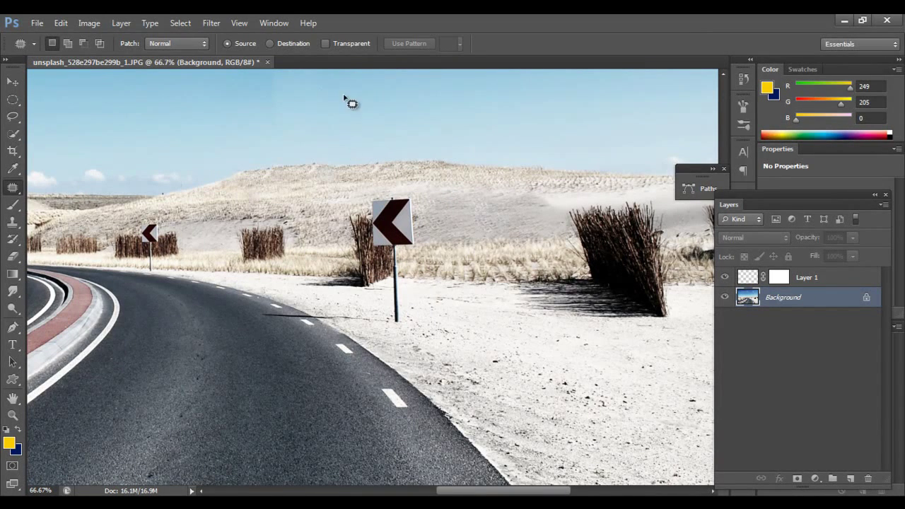
right_click(12, 189)
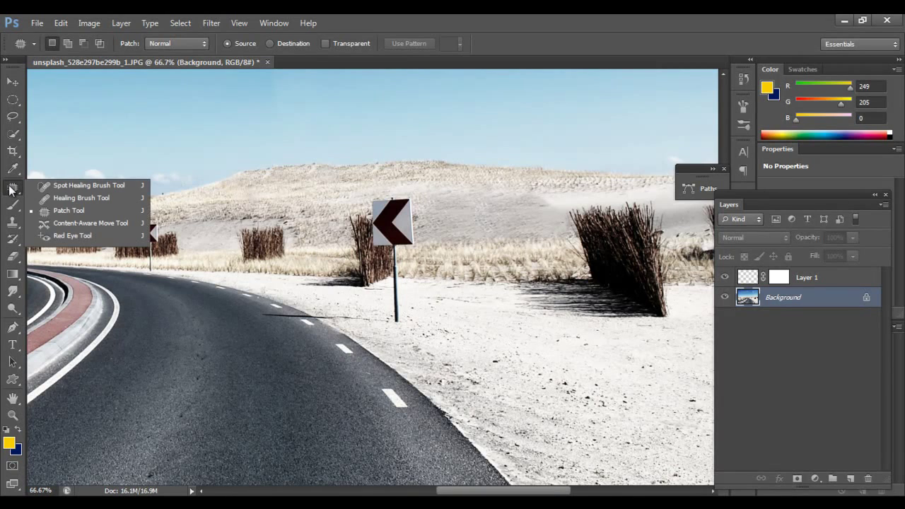
click(64, 189)
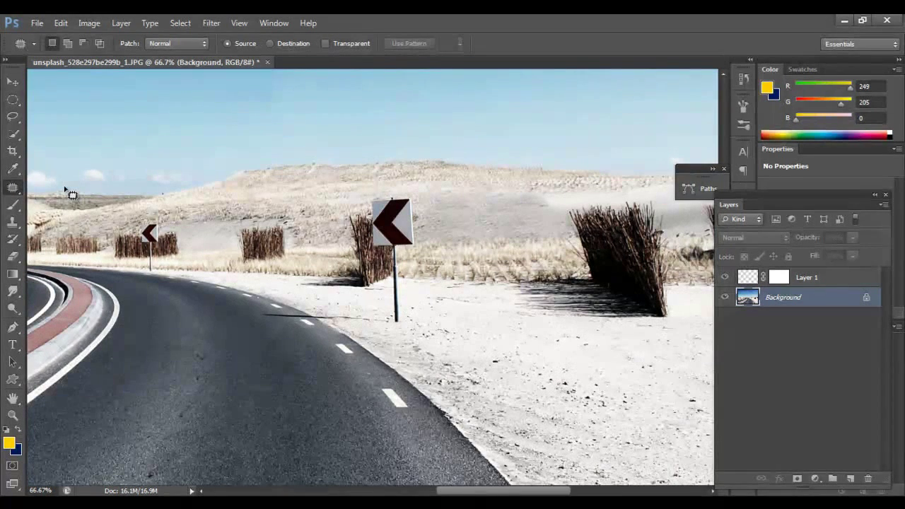
Step: Lasso the chevron sign and its post and replace them with a Content-Aware Fill
click(12, 120)
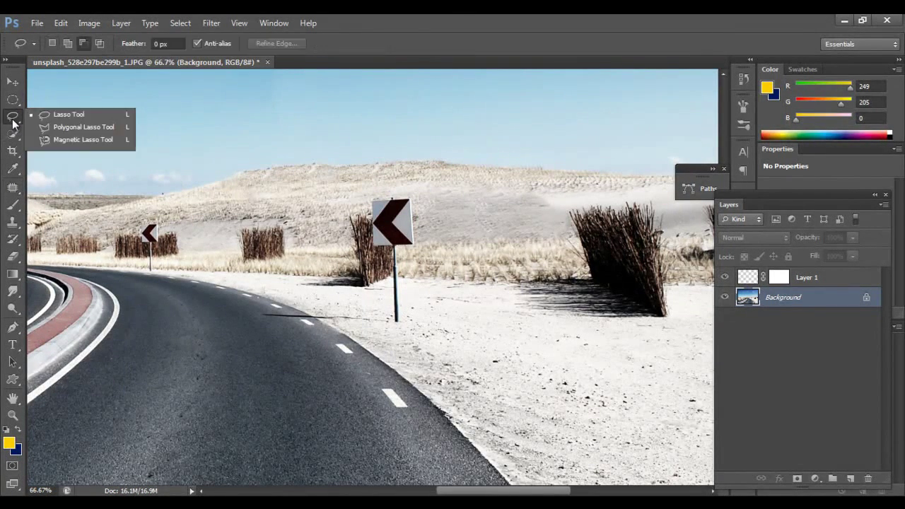
click(32, 119)
mouse_move(349, 190)
mouse_down()
mouse_move(432, 189)
mouse_move(442, 273)
mouse_move(435, 330)
mouse_move(412, 327)
mouse_up()
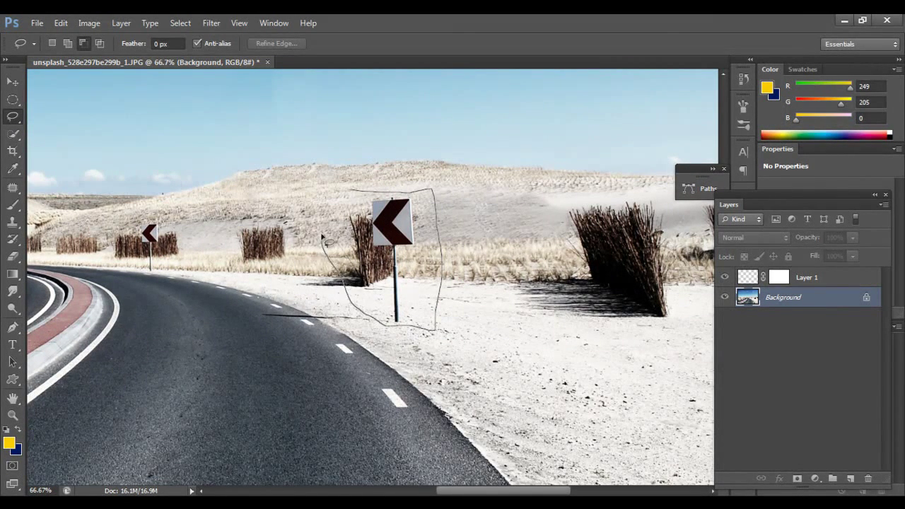
drag(323, 237, 350, 185)
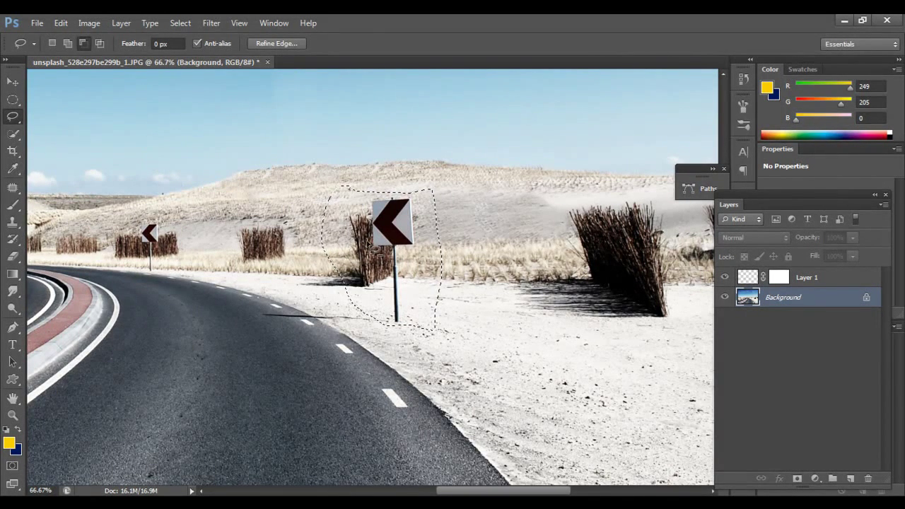
key(shift+F5)
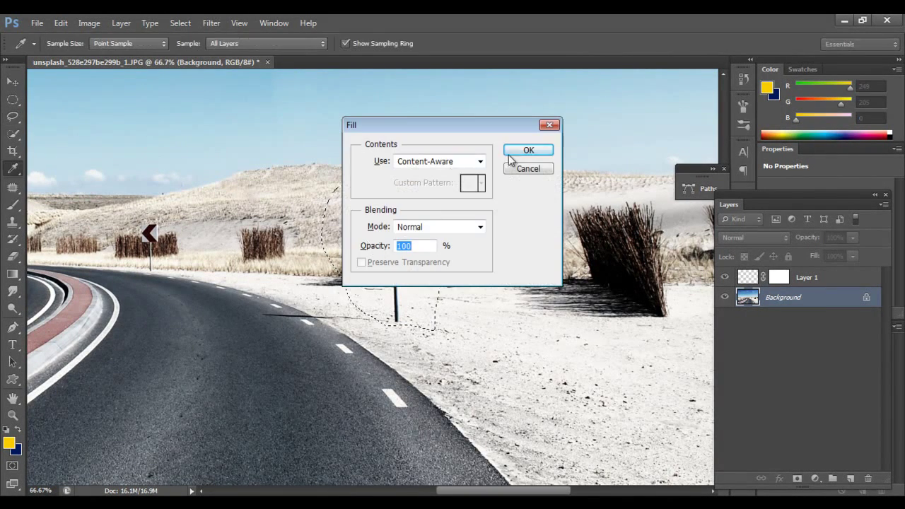
click(516, 152)
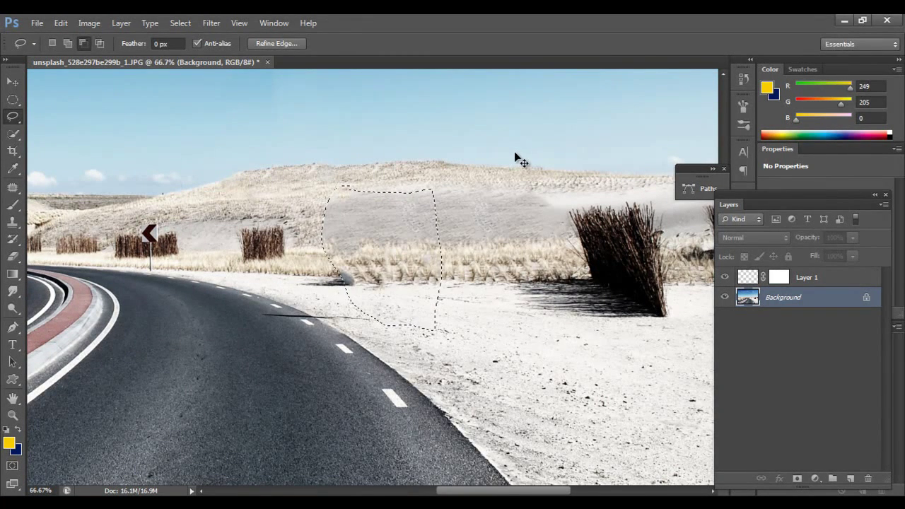
key(ctrl+d)
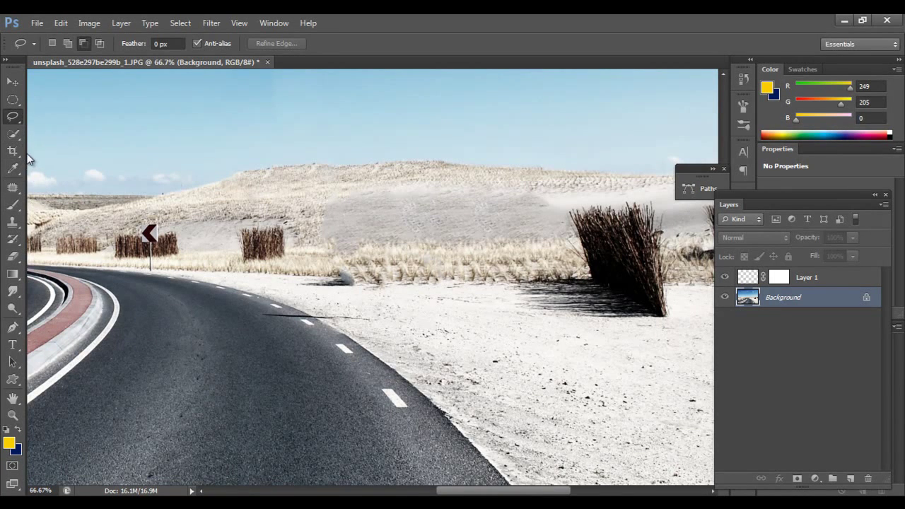
Step: Move a dry-grass patch over the grey smudge with Content-Aware Move, then zoom out
click(9, 190)
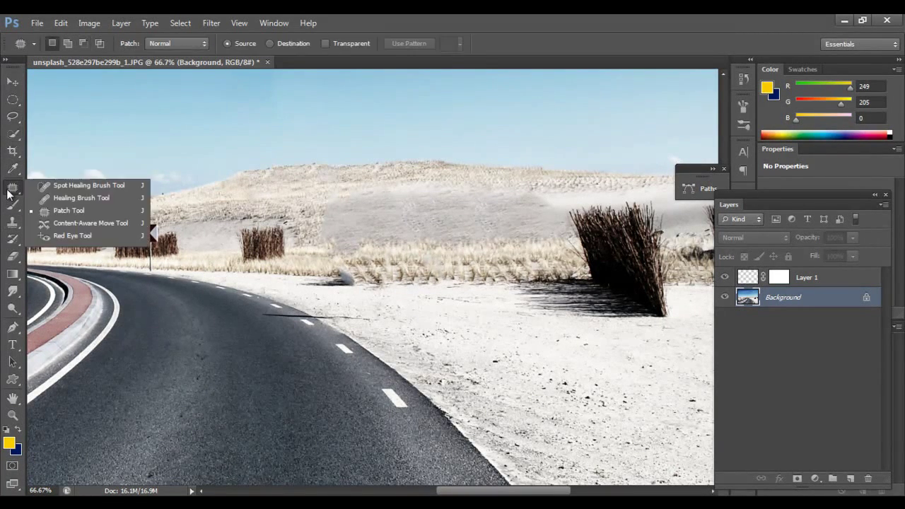
click(80, 223)
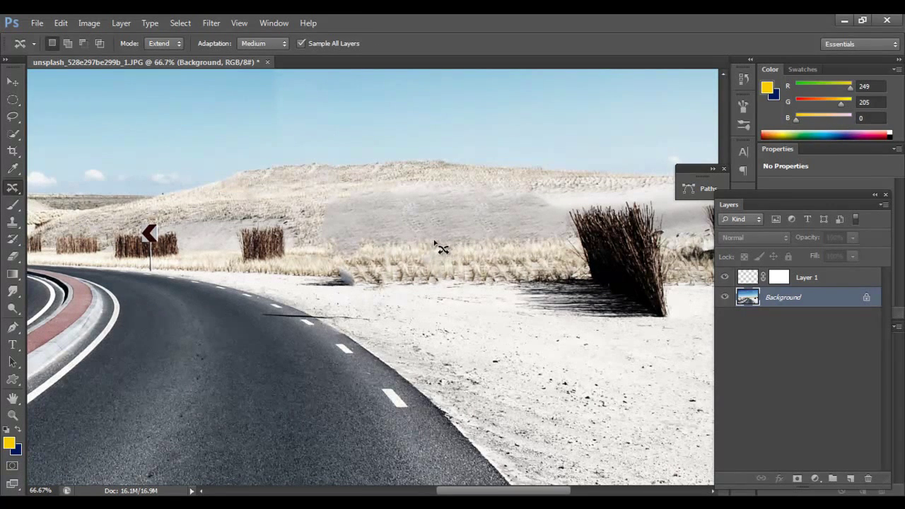
mouse_move(434, 241)
mouse_down()
mouse_move(507, 251)
mouse_move(516, 295)
mouse_move(429, 301)
mouse_move(421, 251)
mouse_move(431, 238)
mouse_move(411, 268)
mouse_move(329, 263)
mouse_up()
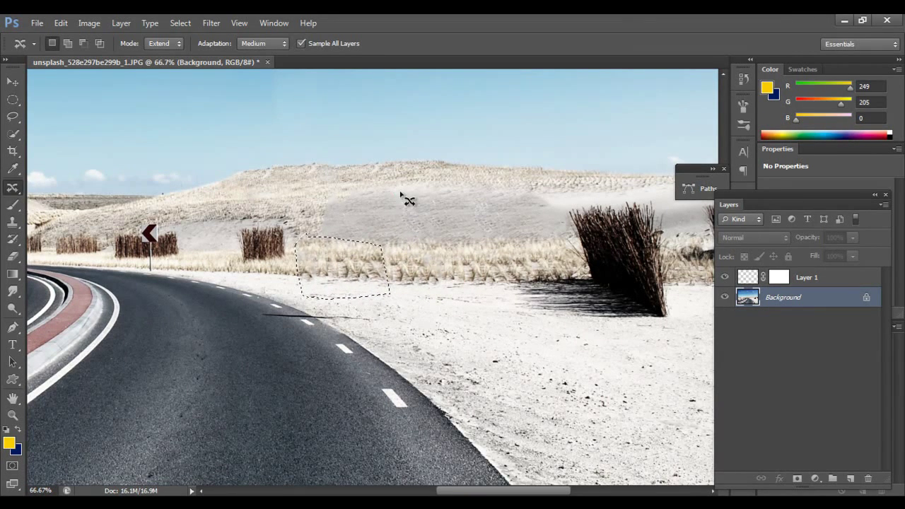
key(ctrl+d)
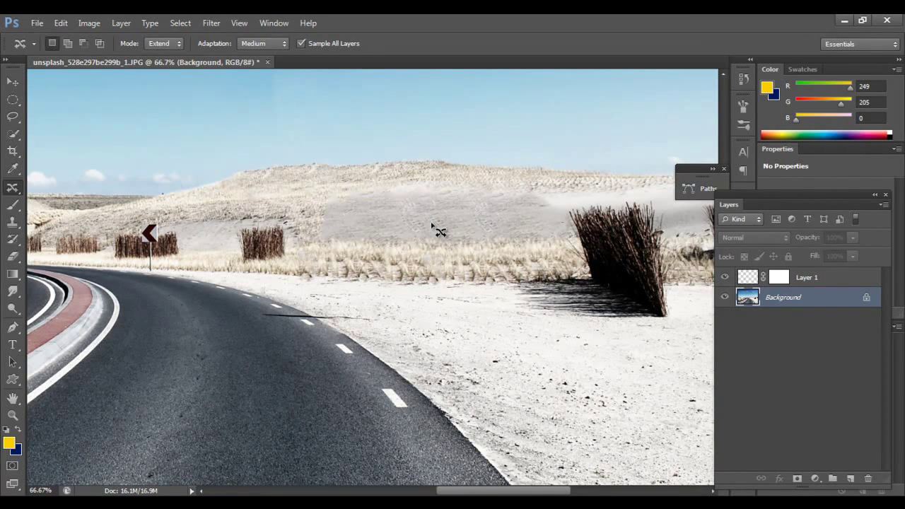
key(ctrl+minus)
key(ctrl+minus)
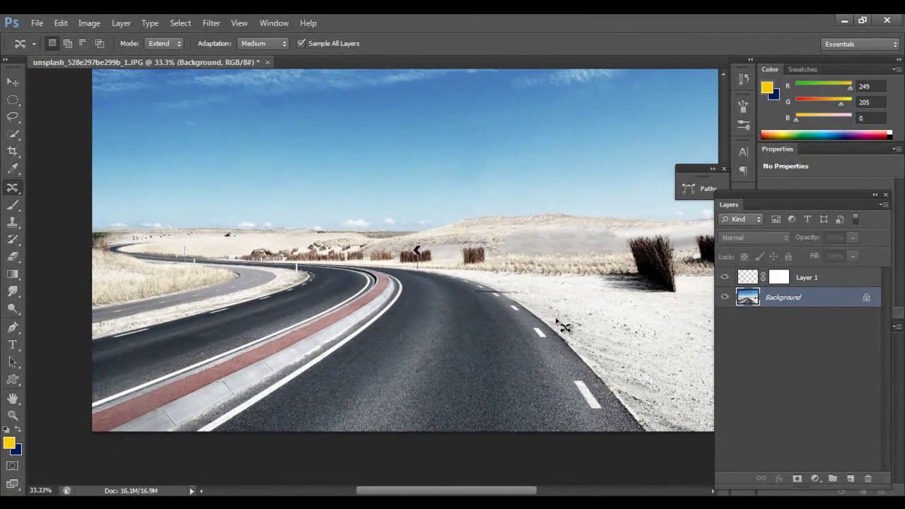
Step: At 100% zoom, patch out the shadow line's end and a piece near the lane dash
key(ctrl+plus)
key(ctrl+plus)
key(ctrl+plus)
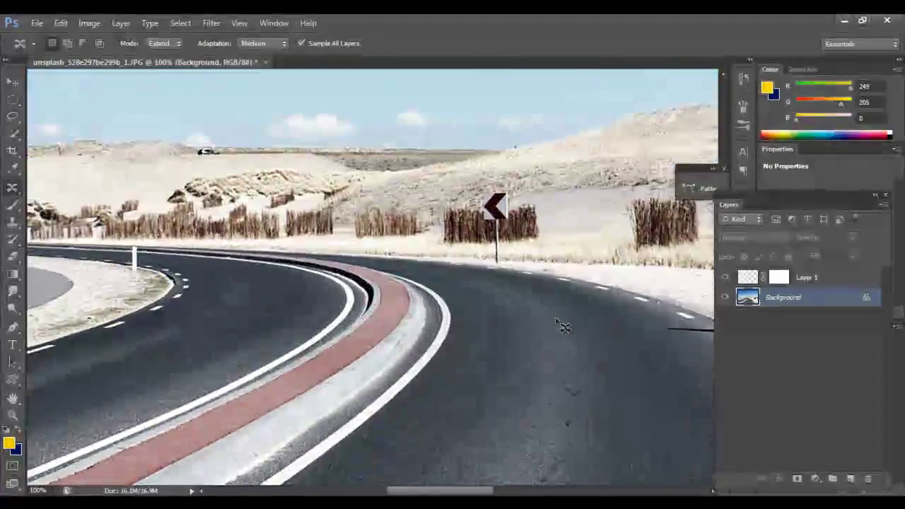
drag(555, 323, 327, 349)
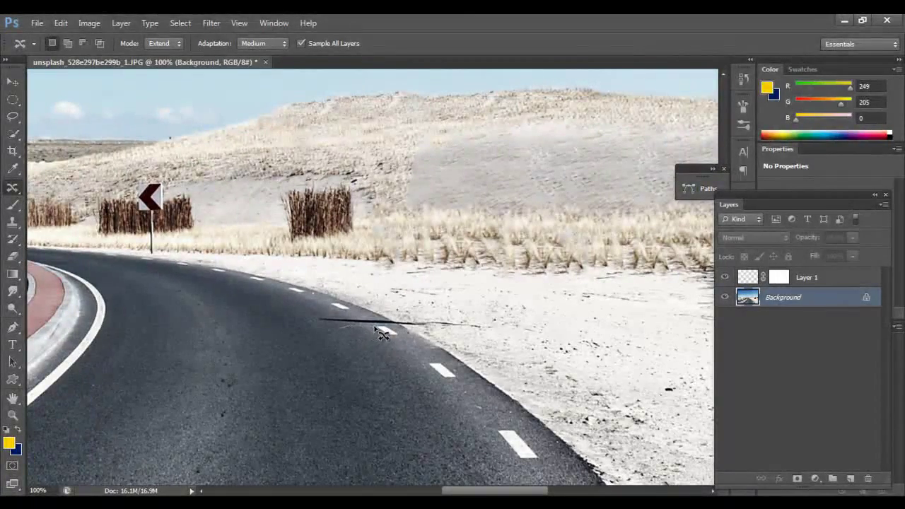
mouse_move(347, 338)
mouse_down()
mouse_move(346, 327)
mouse_move(323, 323)
mouse_up()
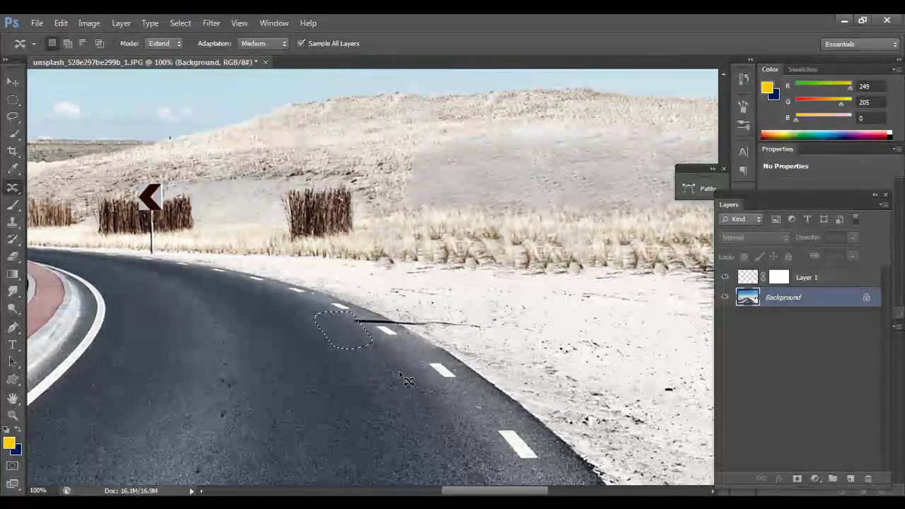
key(ctrl+d)
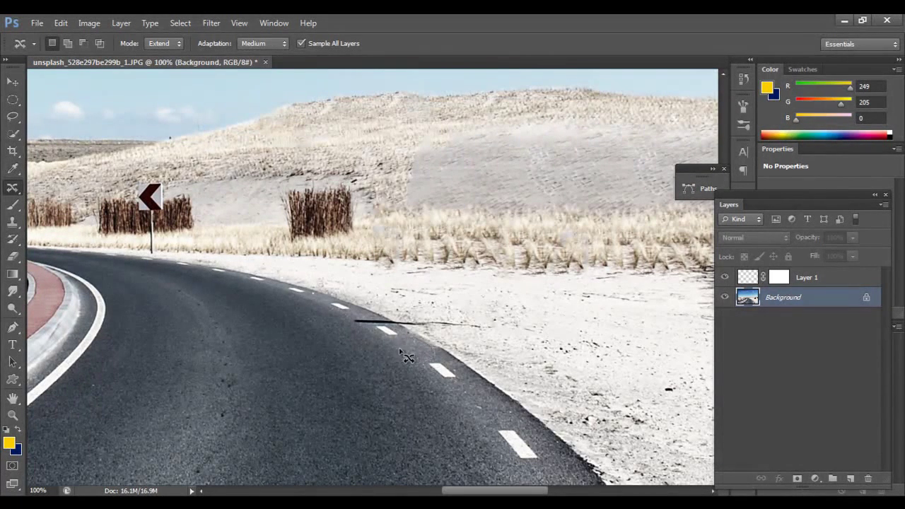
drag(399, 338, 355, 337)
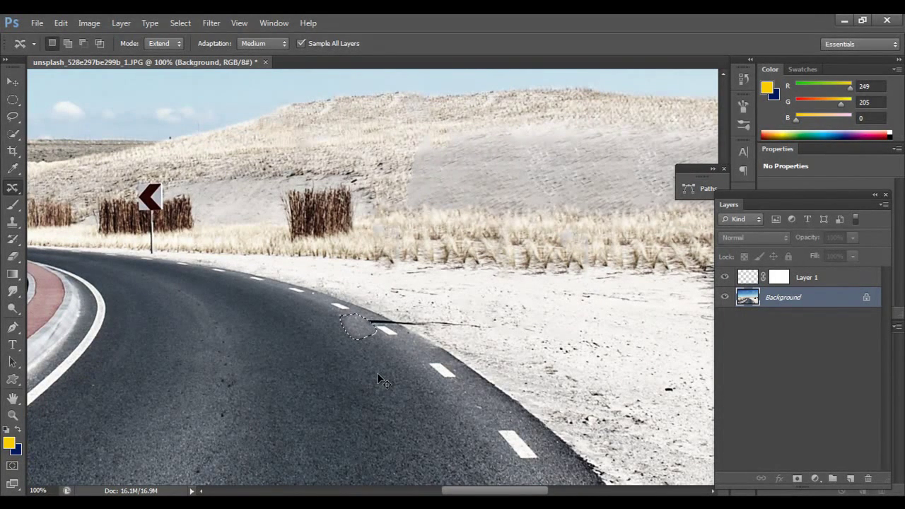
key(ctrl+d)
right_click(12, 187)
click(63, 186)
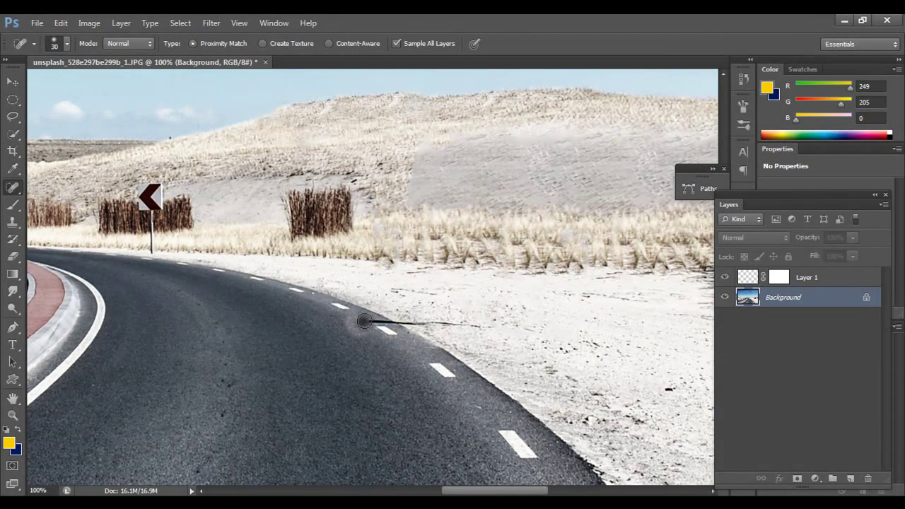
Step: Undo a trial heal of the dark line and zoom to 200% on the road edge
drag(364, 320, 482, 324)
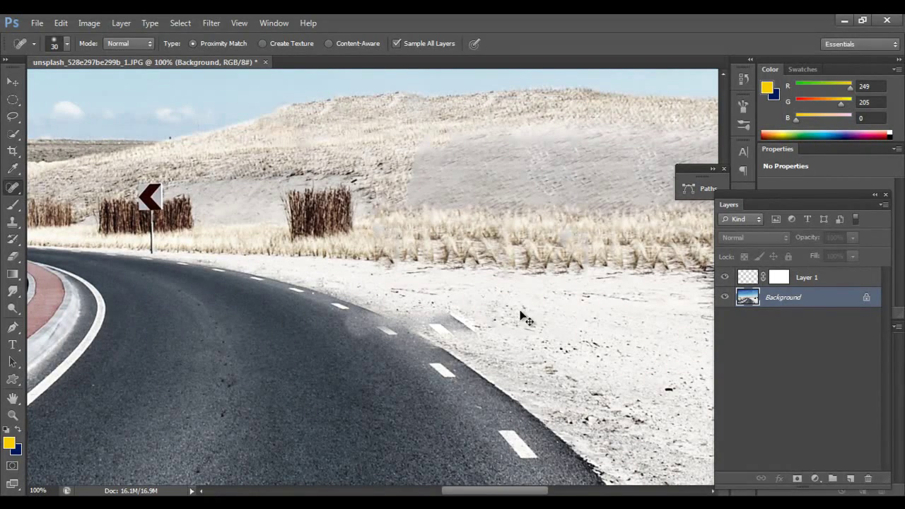
key(ctrl+z)
key(ctrl+plus)
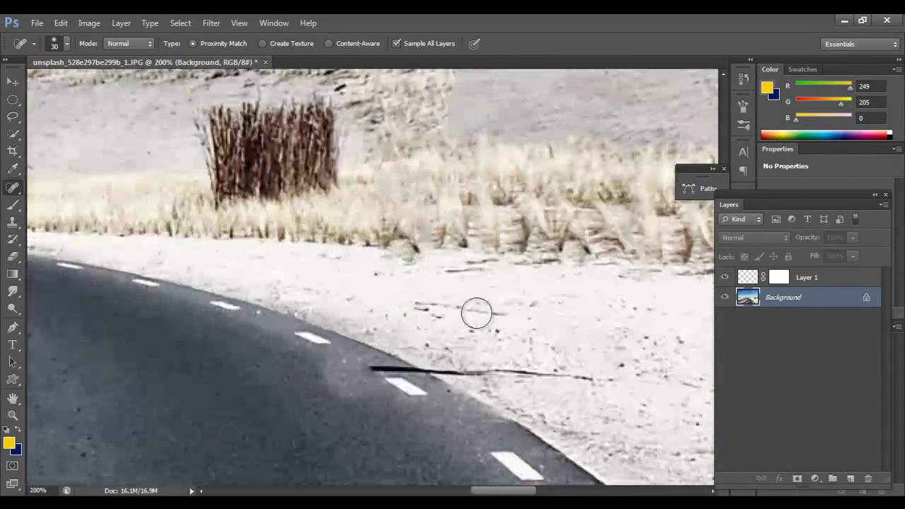
drag(464, 374, 410, 333)
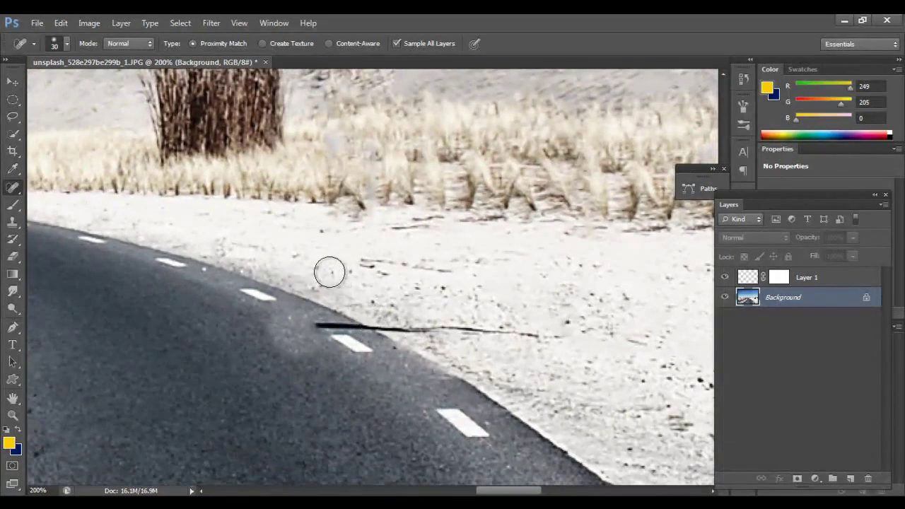
Step: Clone Stamp clean asphalt over the black line beside the lane dash
right_click(12, 188)
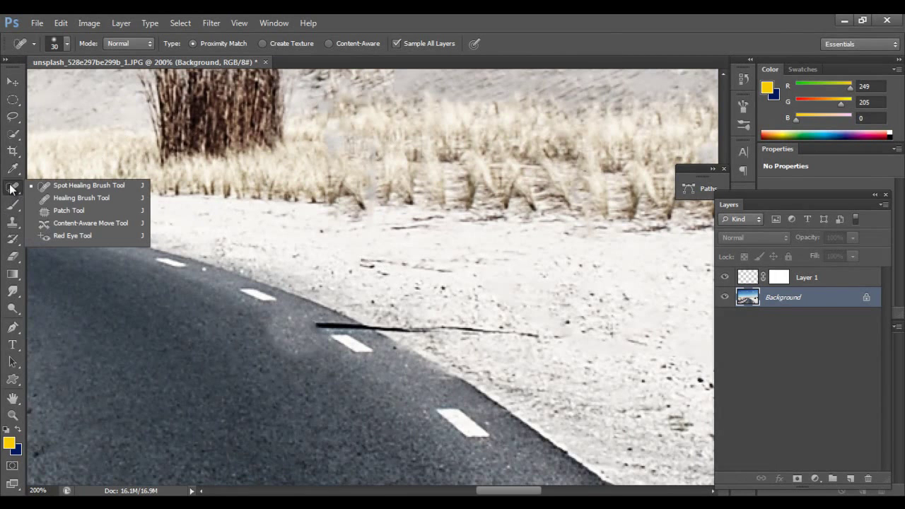
click(12, 221)
right_click(12, 221)
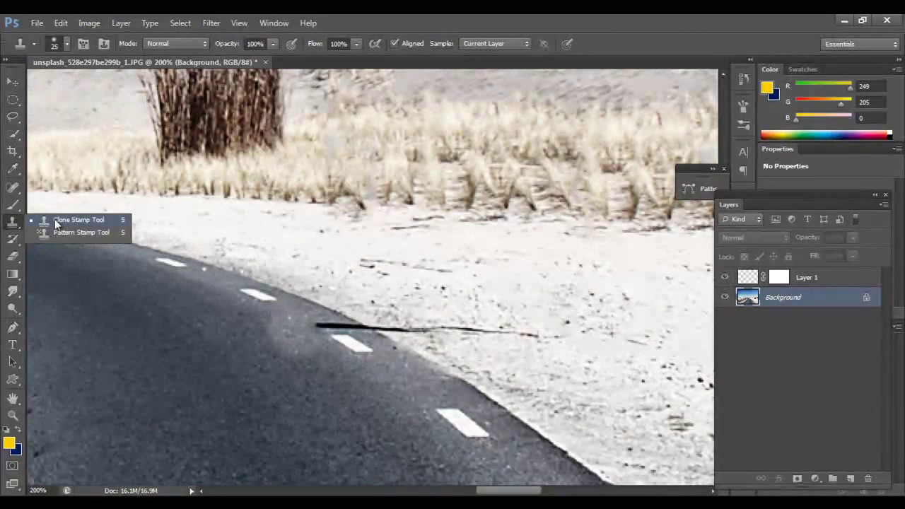
click(54, 218)
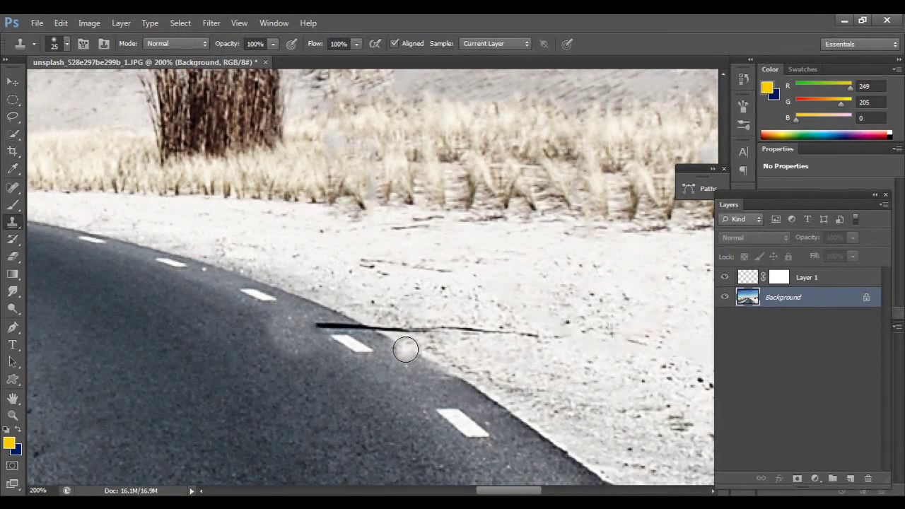
alt+click(405, 348)
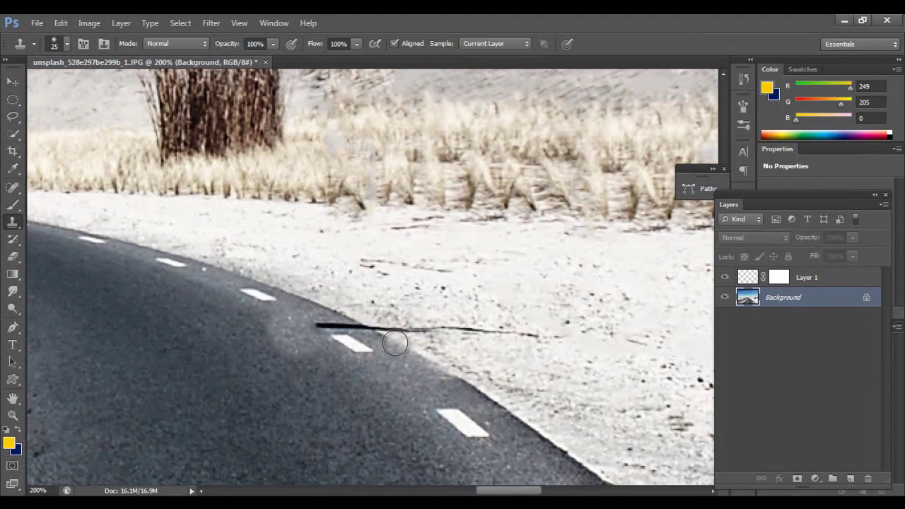
drag(385, 338, 355, 323)
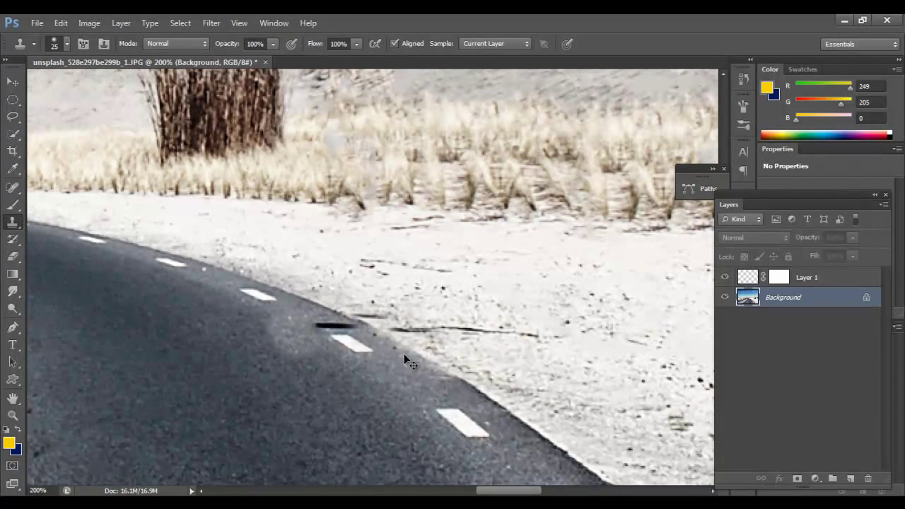
key(ctrl+z)
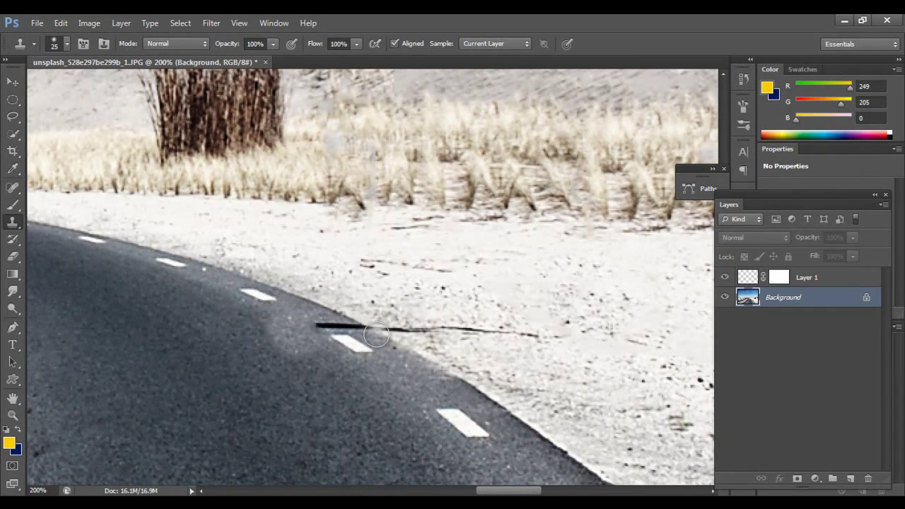
drag(376, 336, 389, 344)
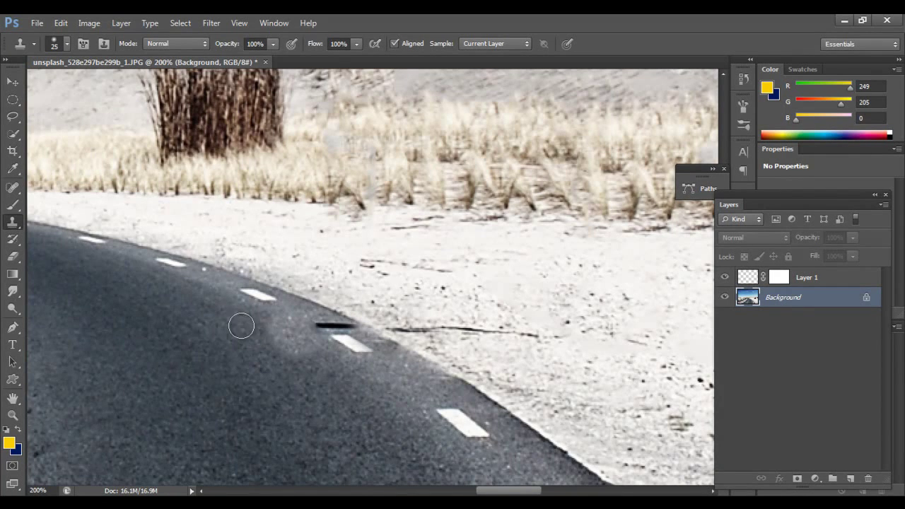
click(14, 190)
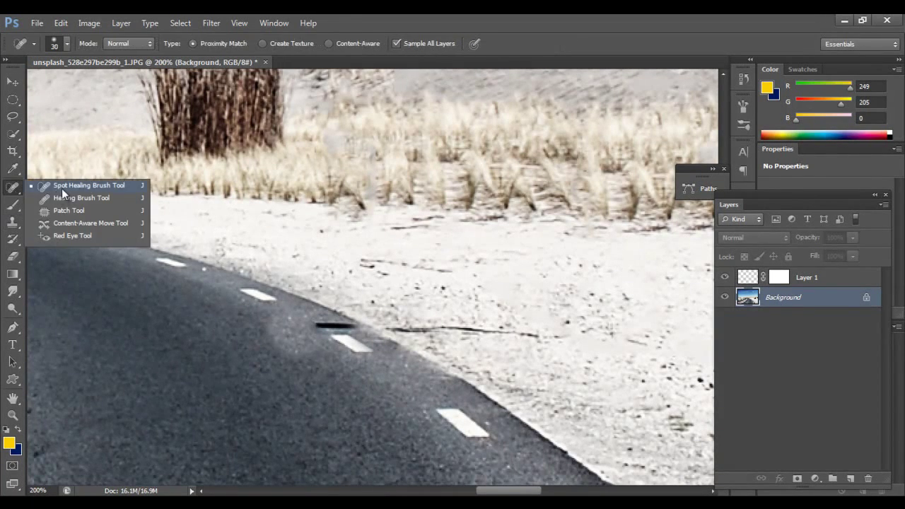
Step: Heal the dark road mark with the Spot Healing Brush at size 35 in Multiply mode
click(61, 188)
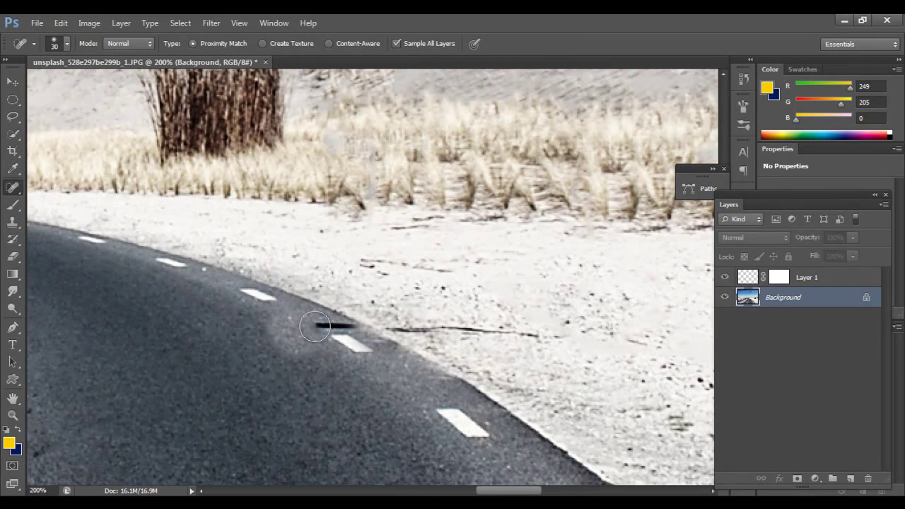
key(bracketleft)
key(bracketleft)
key(bracketleft)
drag(315, 326, 353, 325)
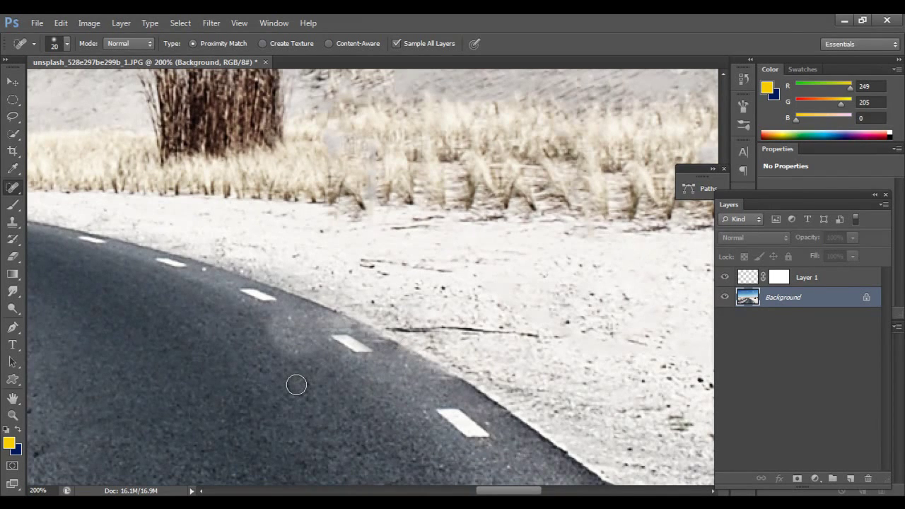
key(bracketright)
click(138, 44)
click(130, 93)
mouse_move(299, 355)
mouse_down()
mouse_move(285, 335)
mouse_move(295, 323)
mouse_move(308, 344)
mouse_up()
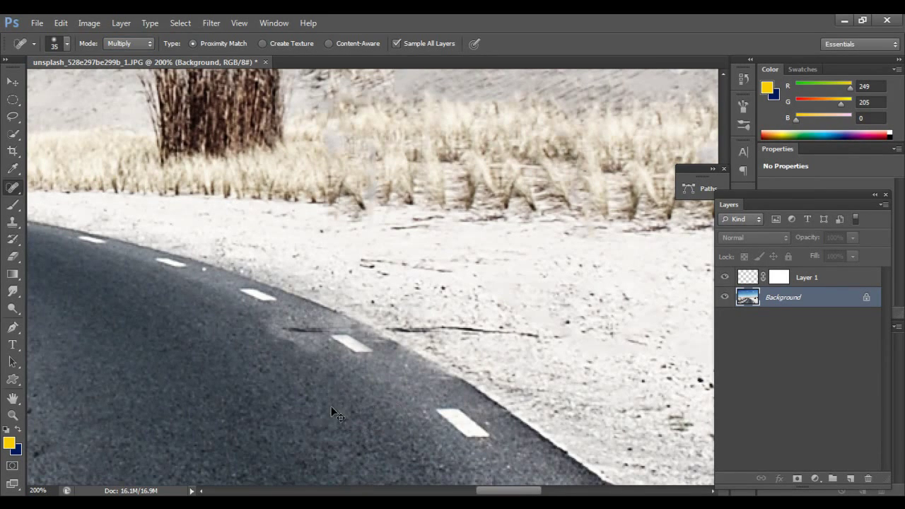
mouse_move(285, 330)
mouse_down()
mouse_move(280, 339)
mouse_move(294, 347)
mouse_move(287, 327)
mouse_move(286, 350)
mouse_up()
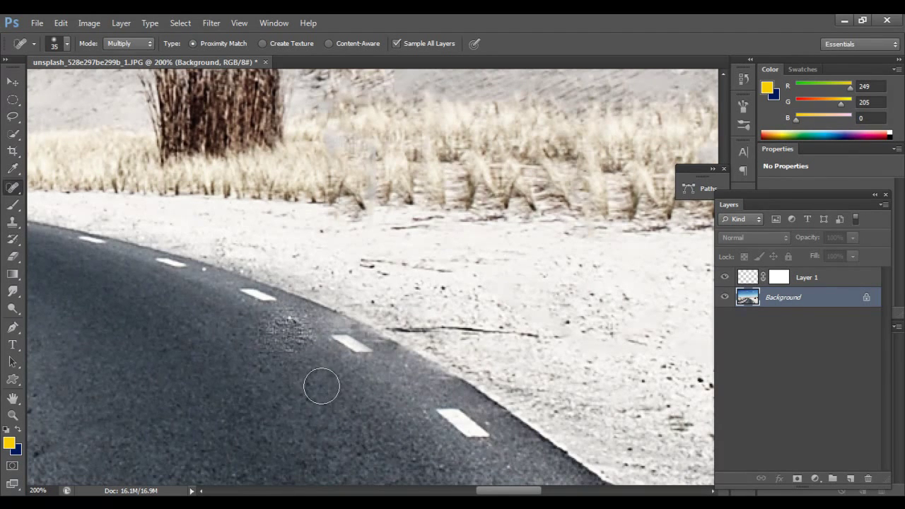
click(294, 335)
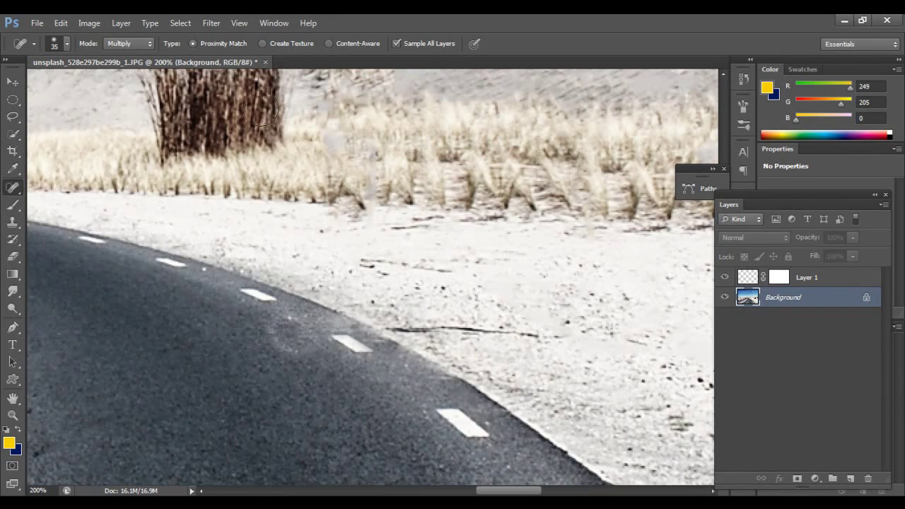
Step: Heal the last small spot with Content-Aware type, then zoom out to 100%
click(345, 42)
click(282, 328)
key(ctrl+minus)
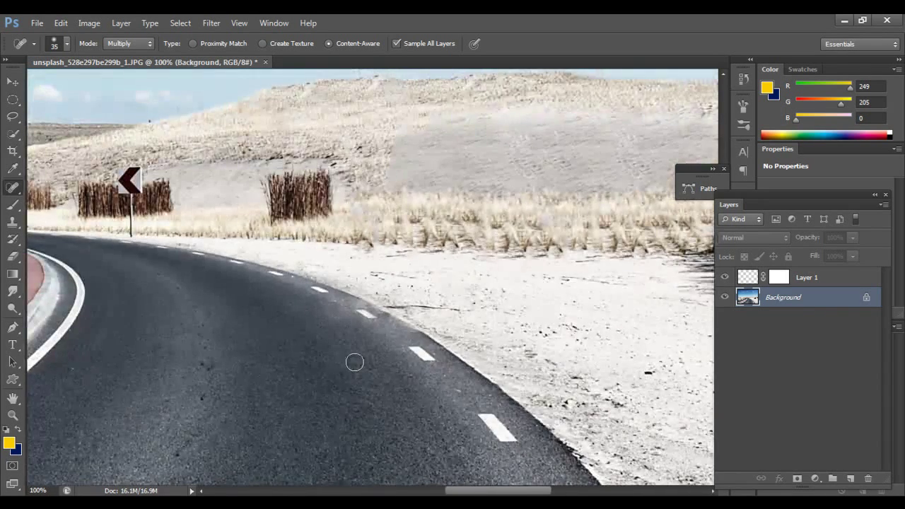
right_click(12, 187)
key(Escape)
drag(275, 295, 318, 291)
Step: Zoom out to 33.3% and centre the whole retouched desert road image
key(ctrl+minus)
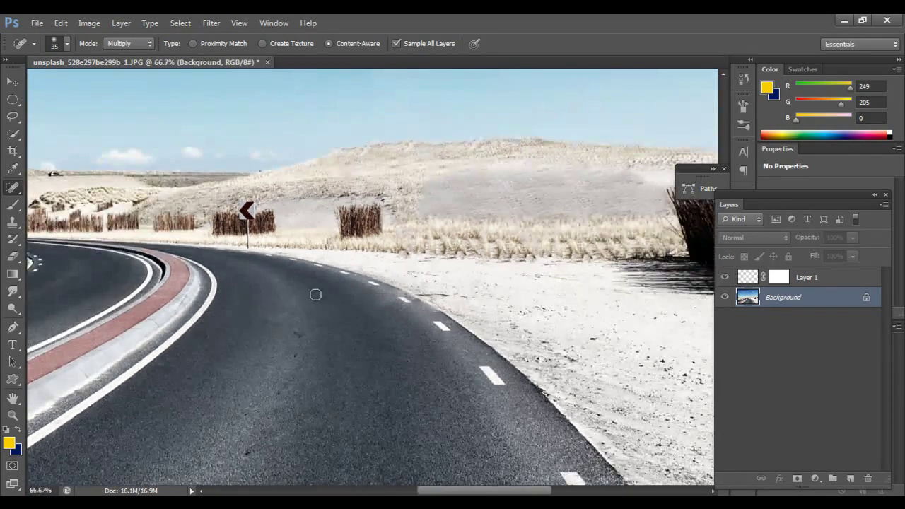
drag(266, 304, 364, 299)
drag(220, 304, 293, 304)
key(ctrl+minus)
key(ctrl+minus)
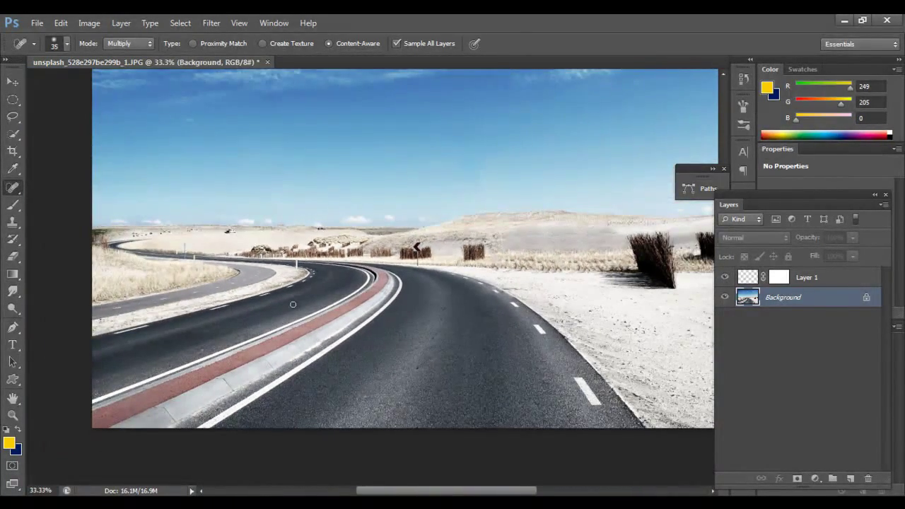
drag(349, 246, 328, 323)
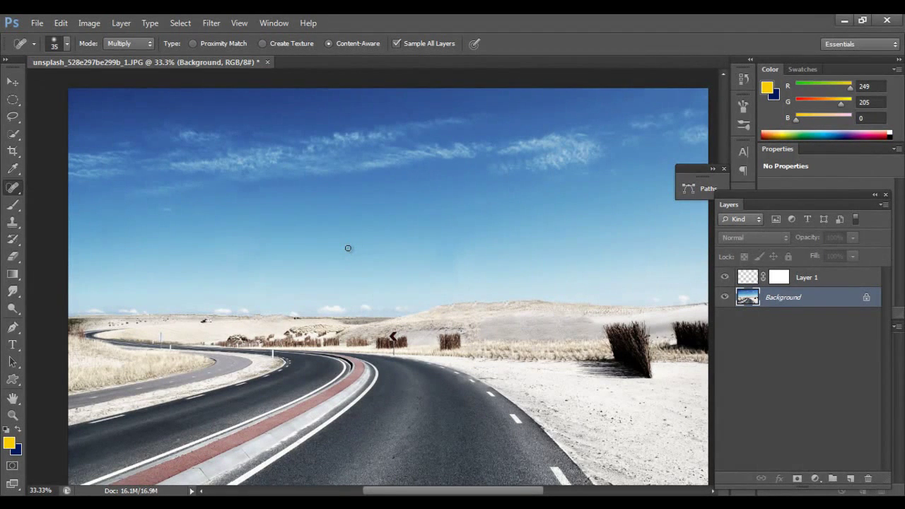